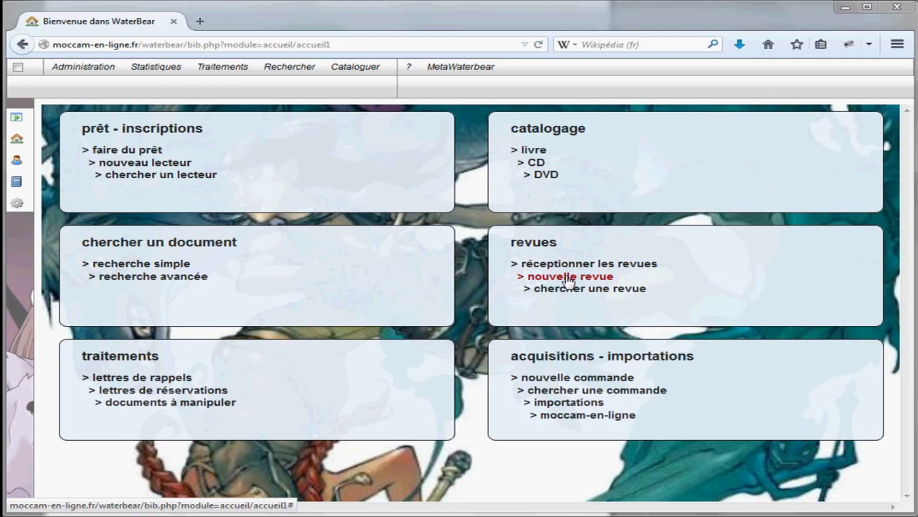
Create a new periodical record with ISSN 654789 and the title "Science et avenir".
left_click(568, 278)
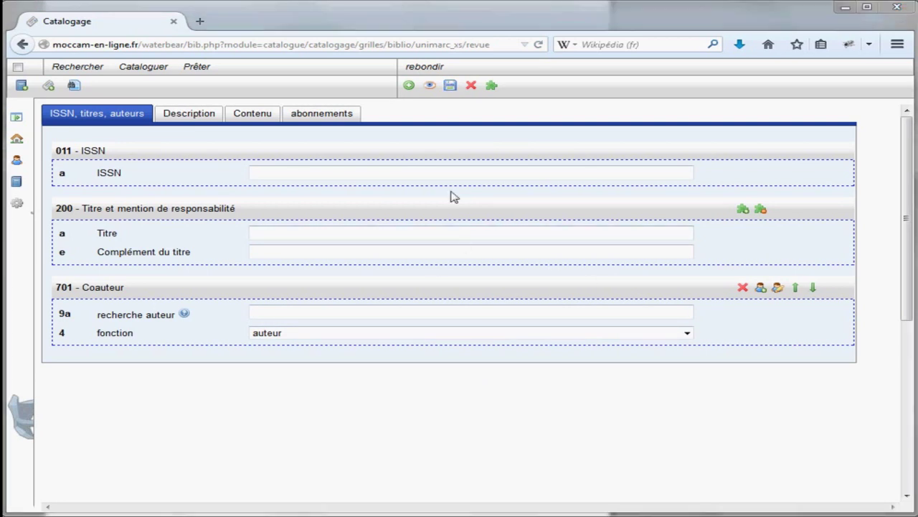
left_click(300, 172)
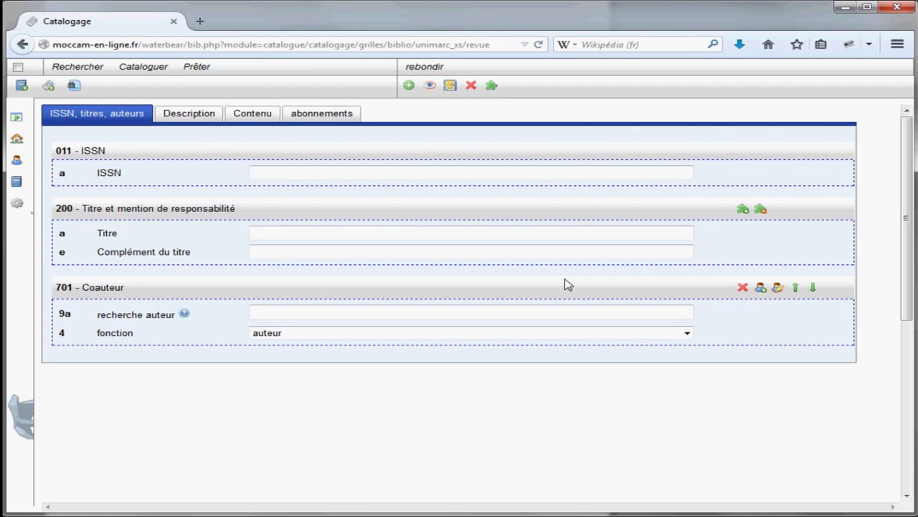
type("654789")
left_click(273, 234)
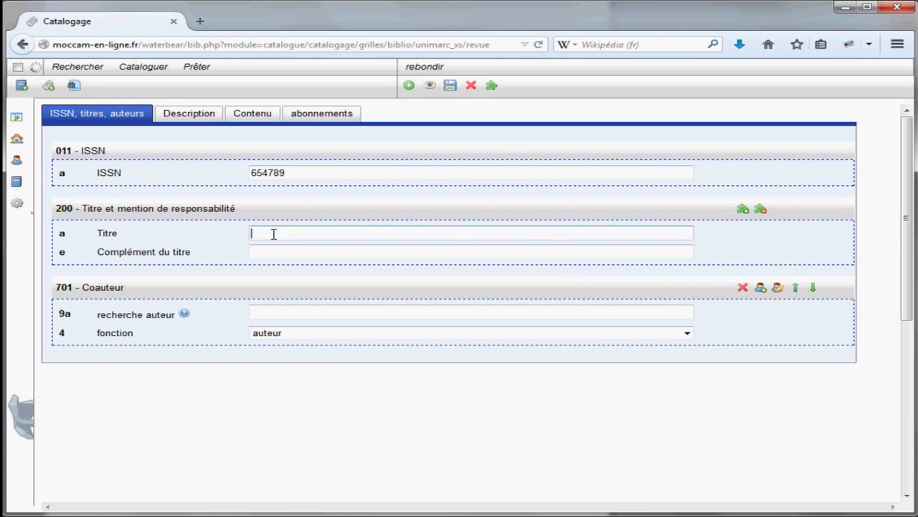
type("S")
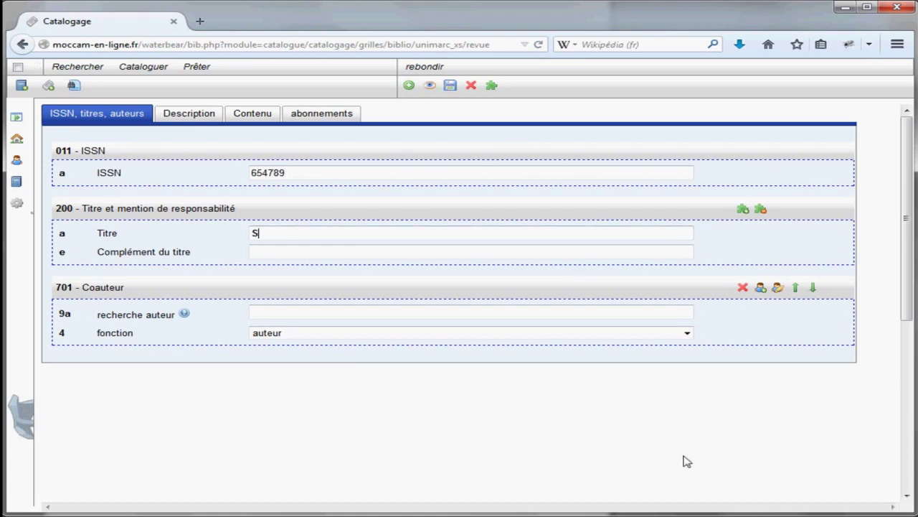
type("ciences")
key("BackSpace")
type("et avenir")
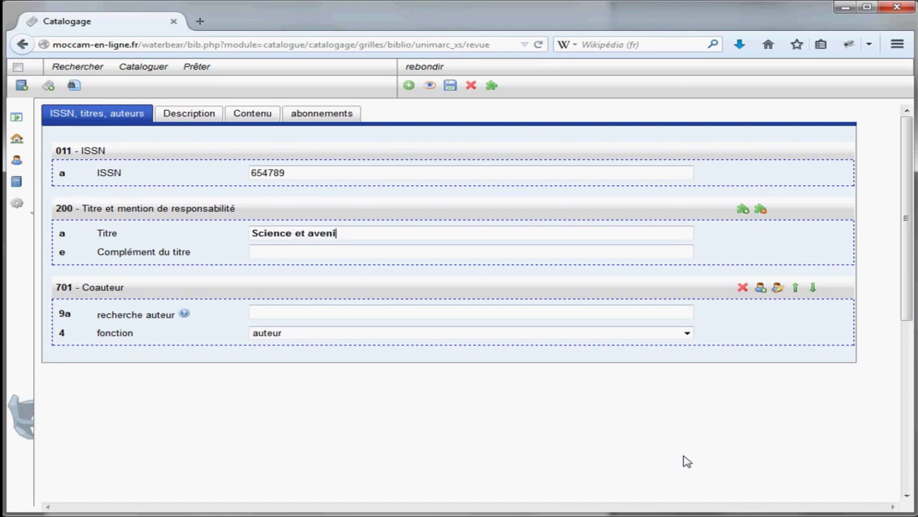
left_click(263, 313)
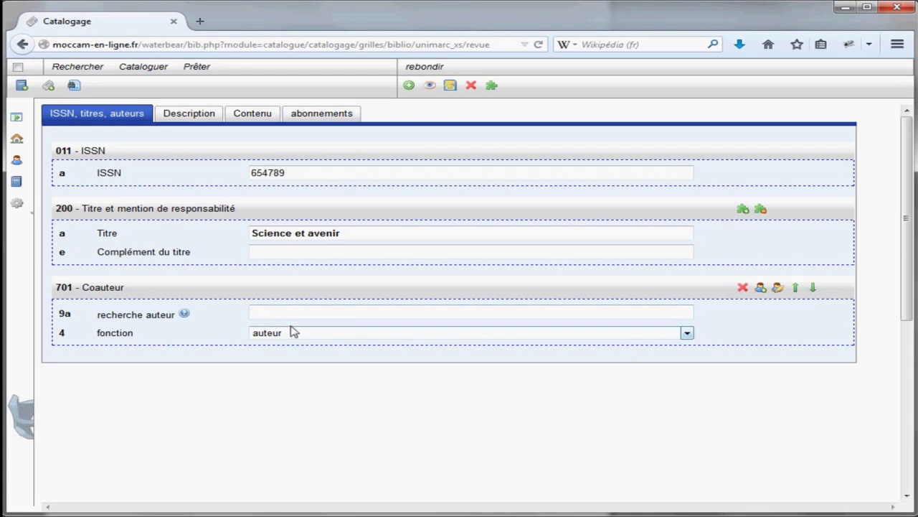
type("a")
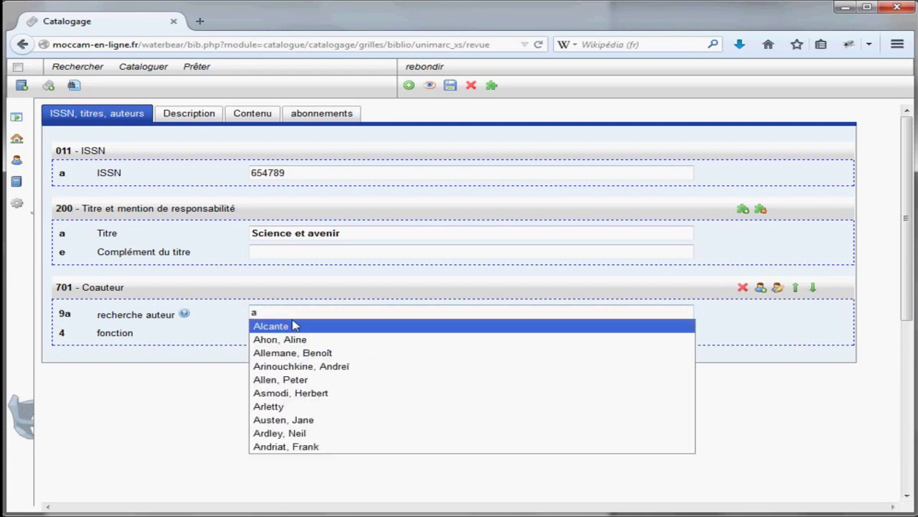
key("BackSpace")
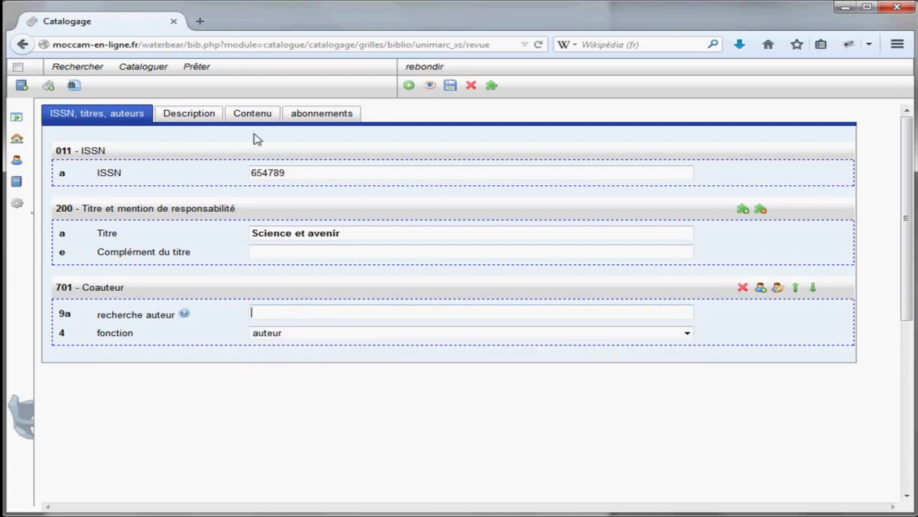
Review the periodical's description, content, ISSN and title fields, and save the record.
left_click(189, 115)
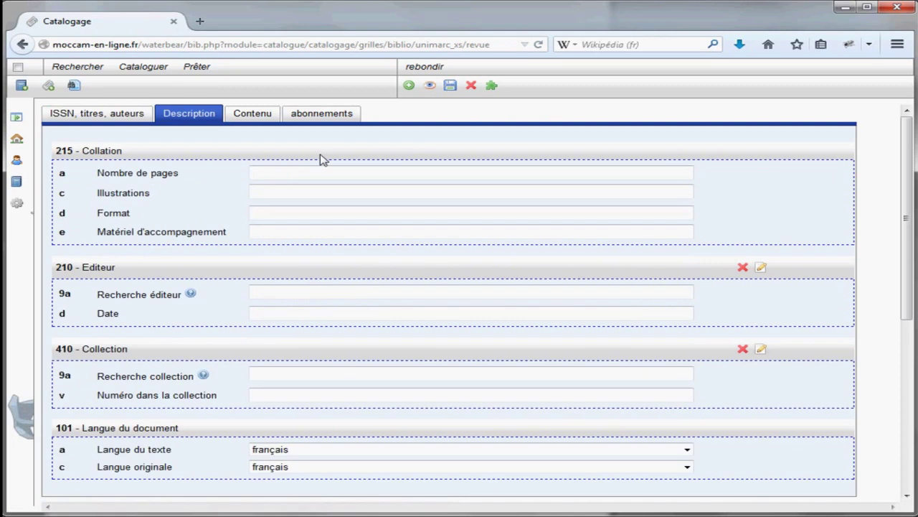
left_click(259, 116)
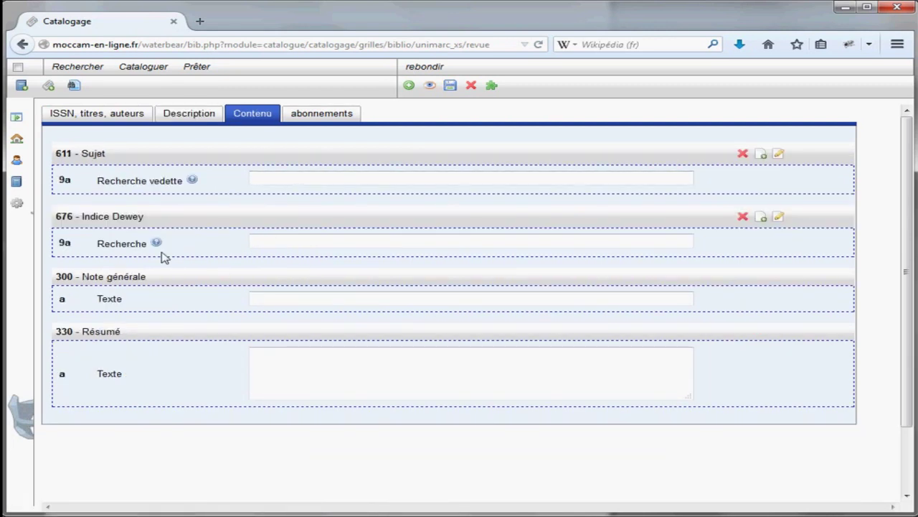
left_click(108, 115)
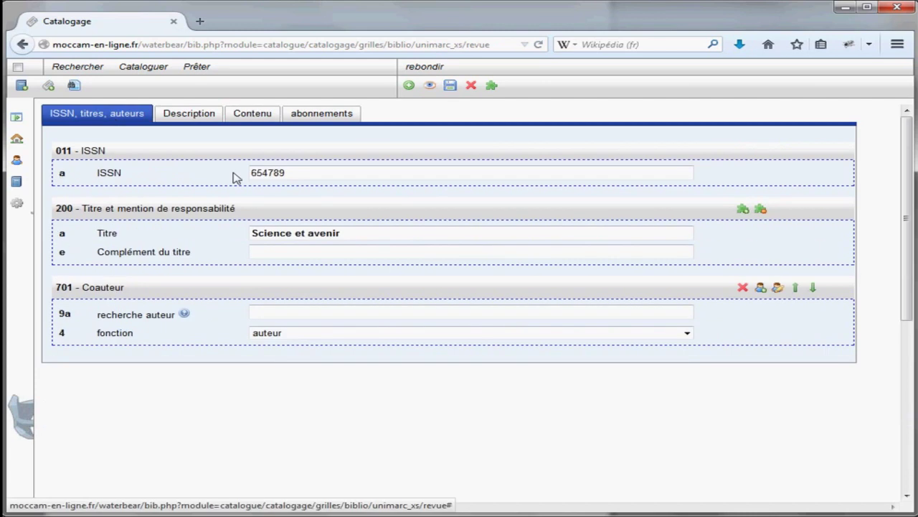
left_click_drag(308, 175, 240, 174)
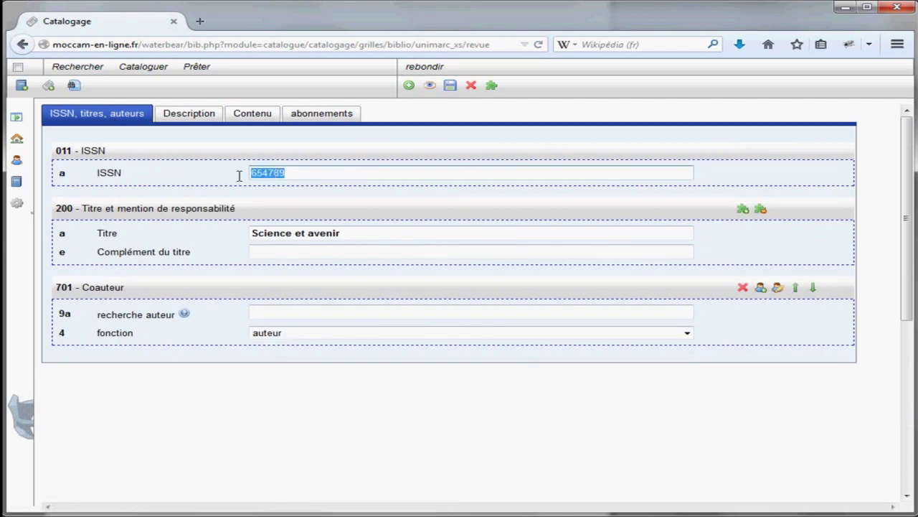
left_click_drag(361, 231, 240, 232)
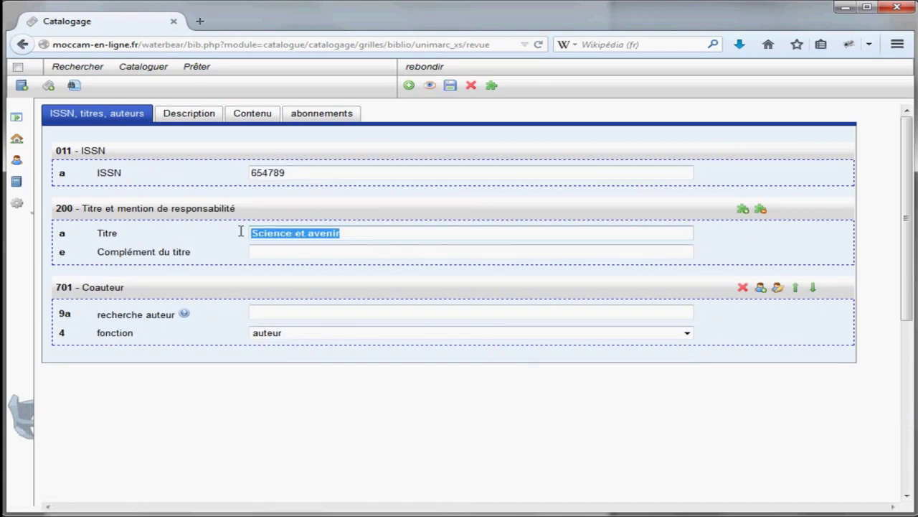
left_click(450, 85)
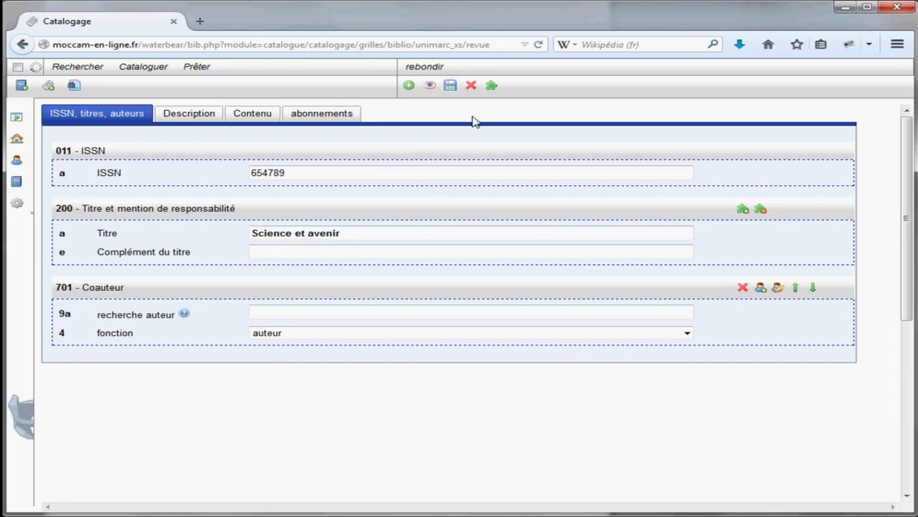
Open the periodical's subscription form for editing and set the mode de parution to mensuel.
left_click(323, 116)
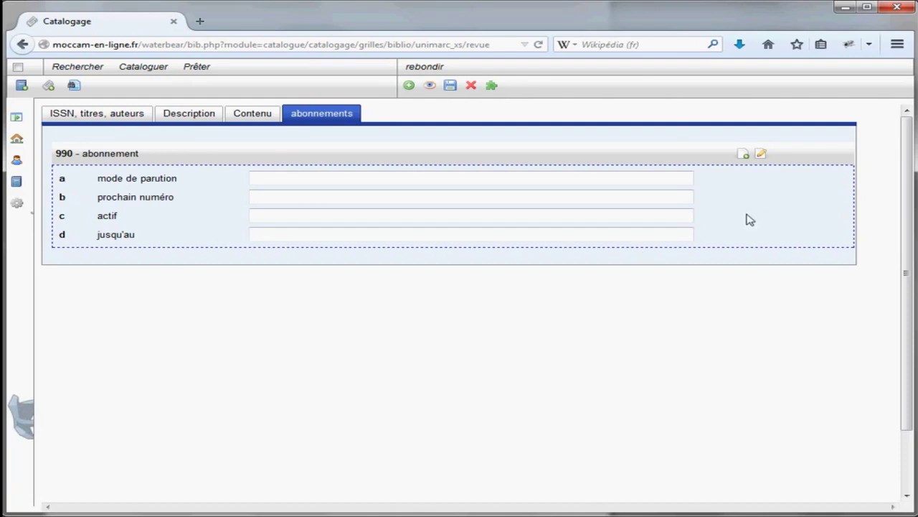
left_click(762, 156)
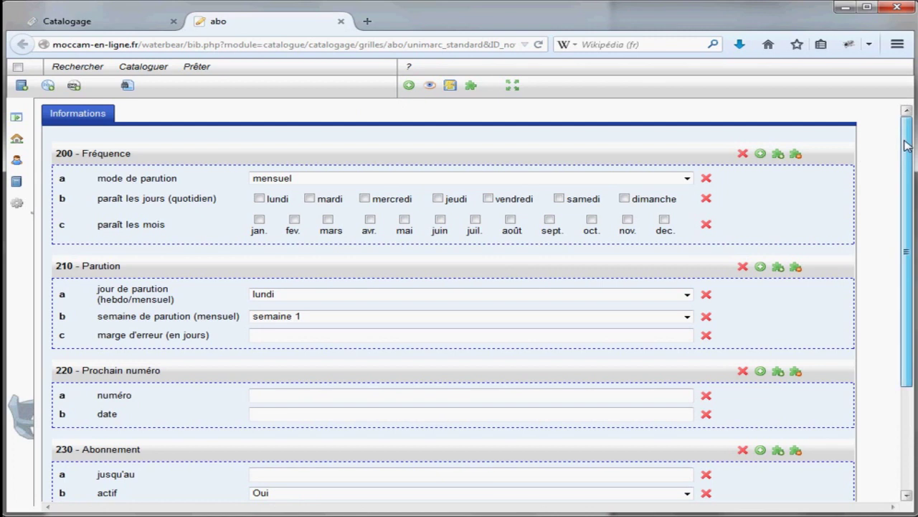
scroll(897, 234, "down", 3)
scroll(901, 262, "up", 4)
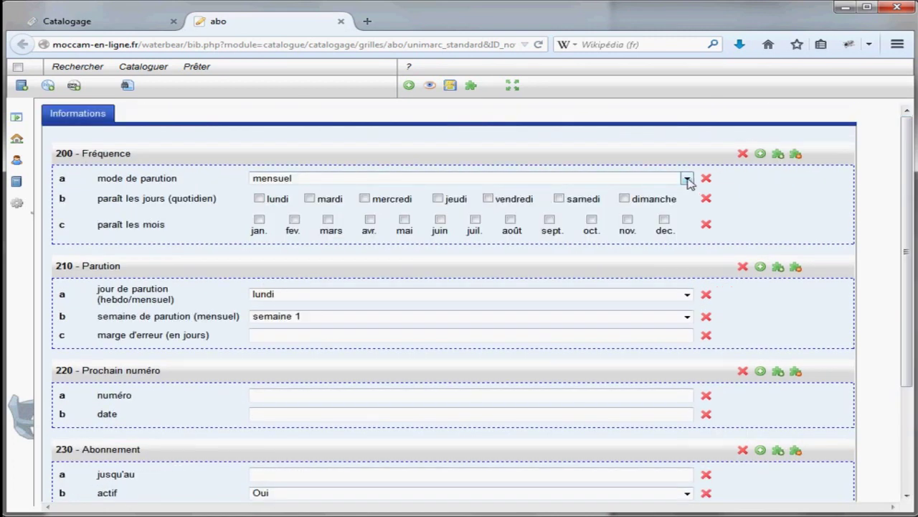
left_click(687, 180)
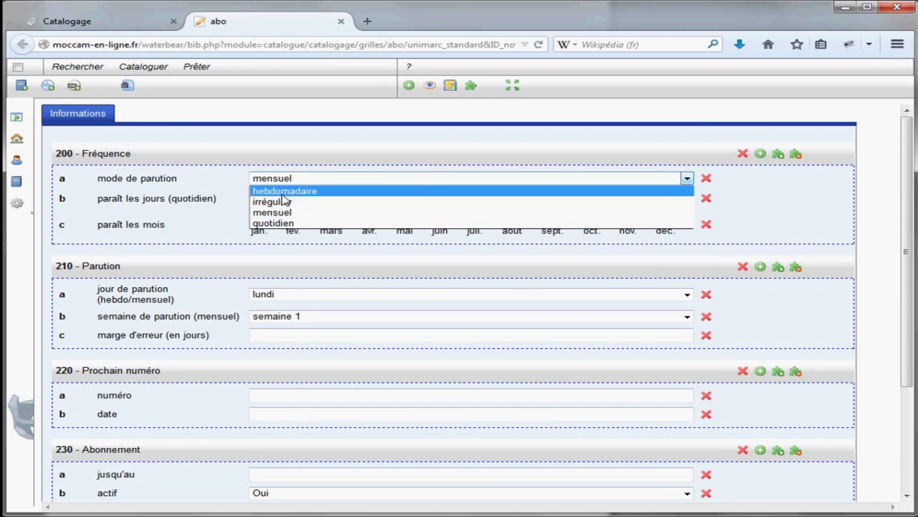
left_click(285, 212)
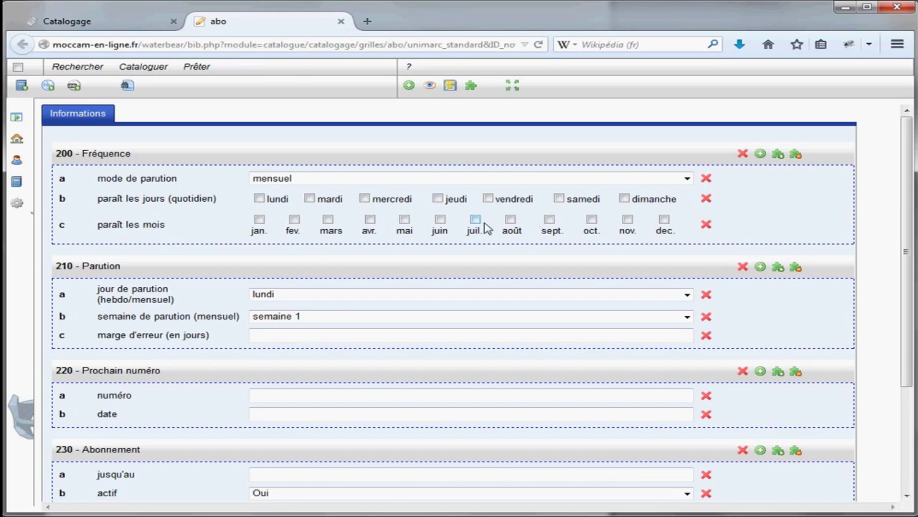
Mark all twelve months, January through December, as publication months in the subscription's frequency settings.
left_click(259, 219)
left_click(294, 220)
left_click(328, 219)
left_click(370, 219)
left_click(404, 220)
left_click(440, 219)
left_click(475, 220)
left_click(510, 220)
left_click(550, 220)
left_click(592, 219)
left_click(628, 219)
left_click(664, 220)
Set the publication day to lundi, the publication week to semaine 1 and the margin of error to 2 days.
left_click(688, 296)
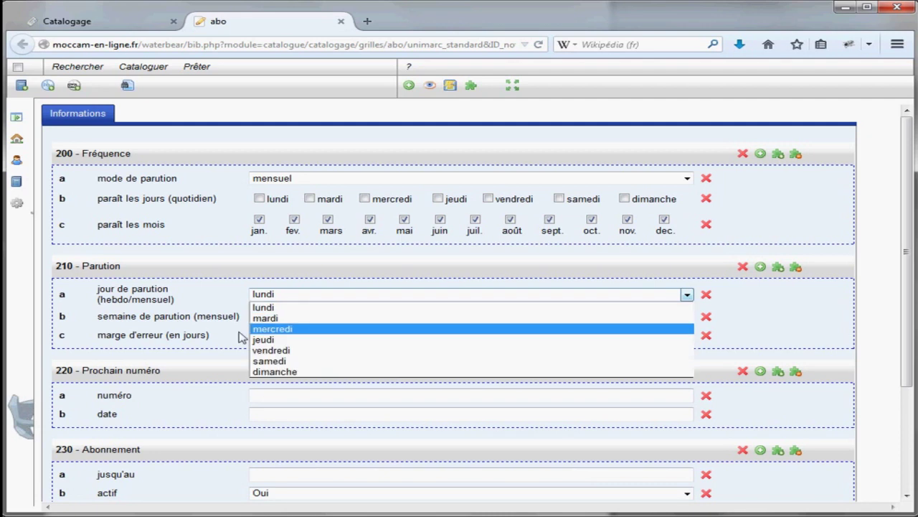
left_click(275, 308)
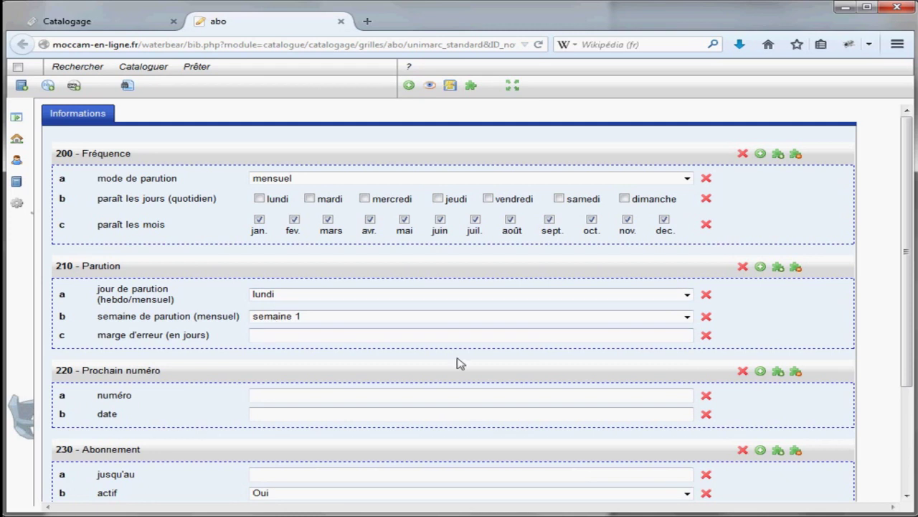
left_click(687, 317)
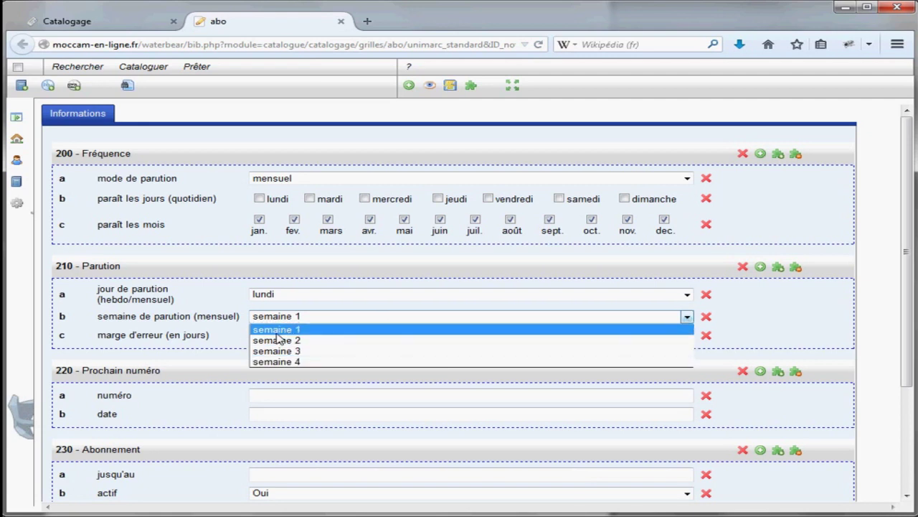
left_click(277, 331)
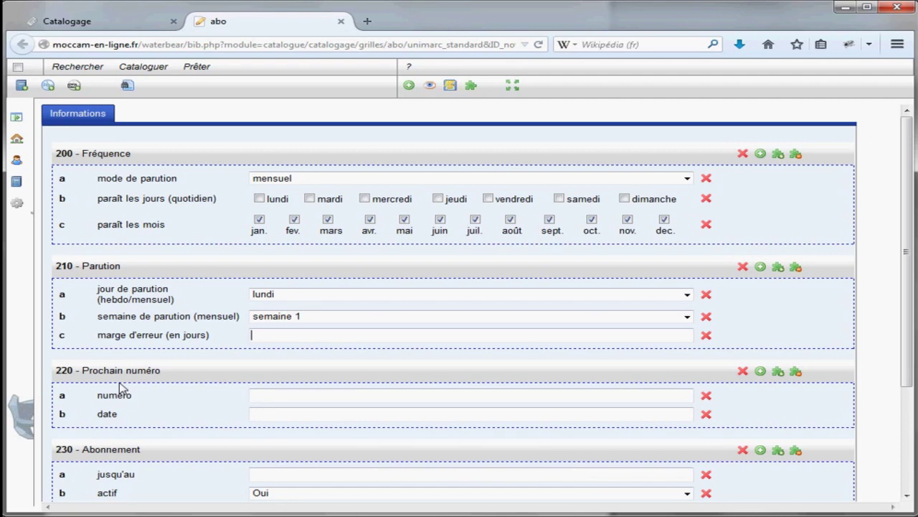
type("2")
Set the next issue's number to 1000 and its date to 2014-09-01.
left_click(273, 393)
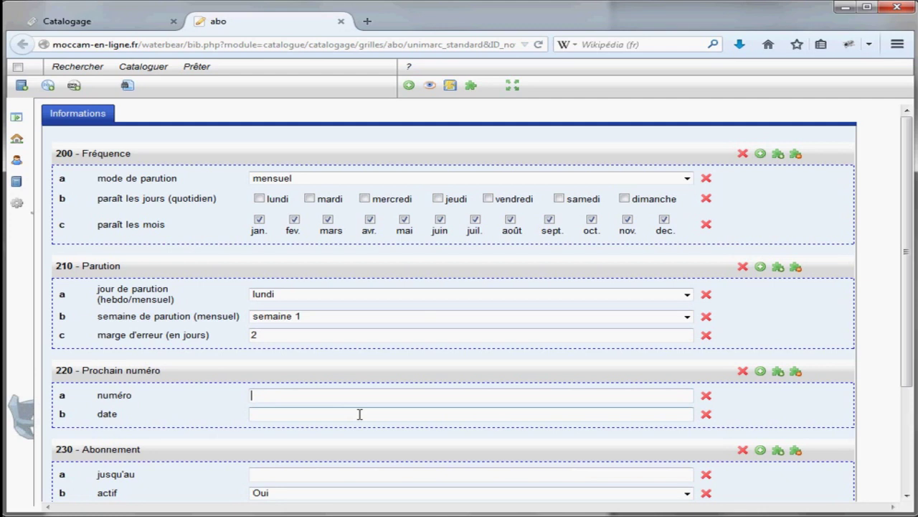
scroll(373, 430, "down", 2)
scroll(387, 446, "down", 1)
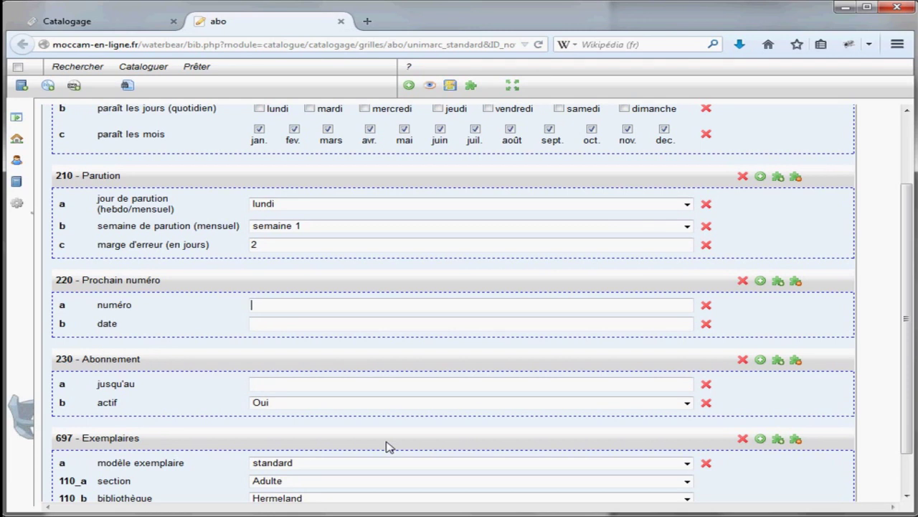
type("100")
type("0")
type("2014")
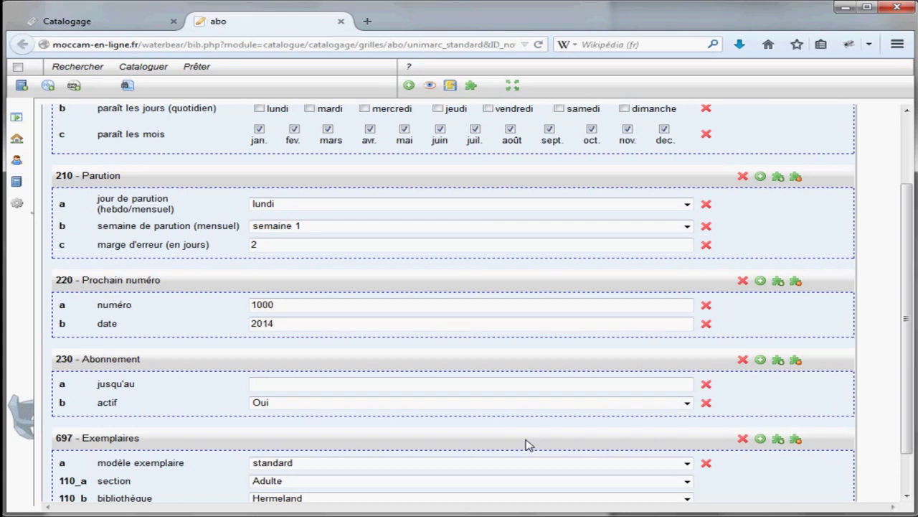
type("-09-01")
Set the subscription's end date (jusqu'au) to 2015-09-01.
left_click_drag(906, 308, 906, 347)
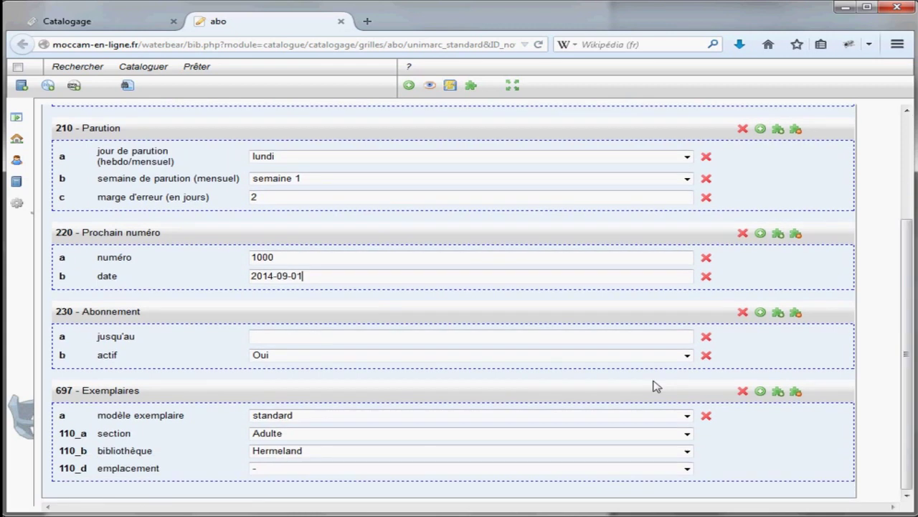
left_click(287, 335)
type("2015-09-01")
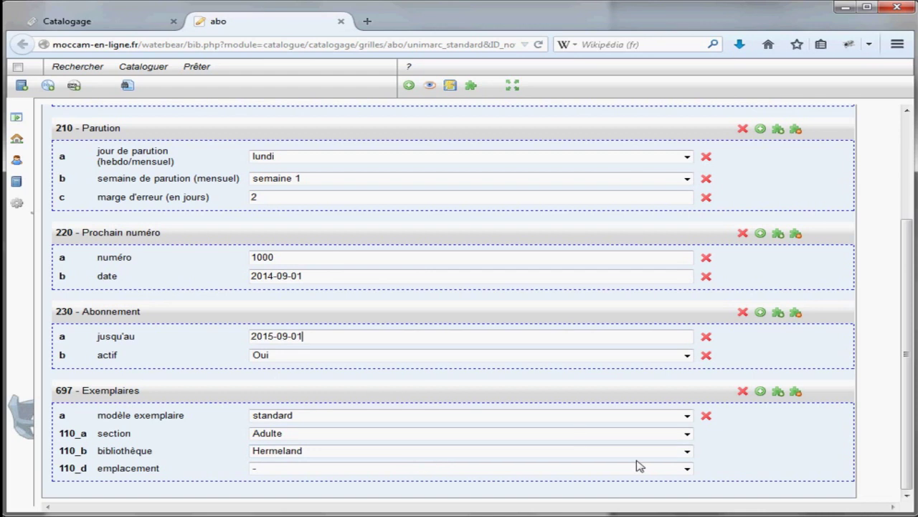
Set the copies to model standard, section Adulte, library Hermeland and location Doc - Sciences, and save the subscription.
left_click(687, 415)
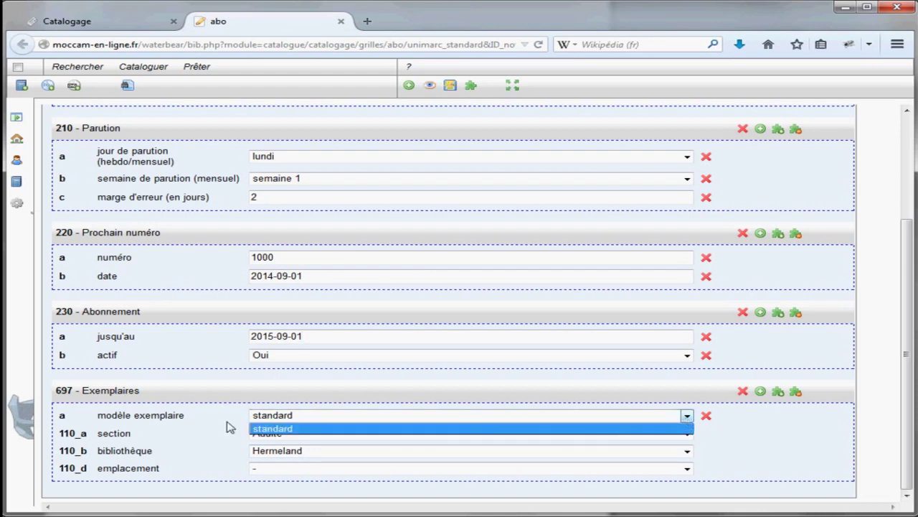
left_click(273, 430)
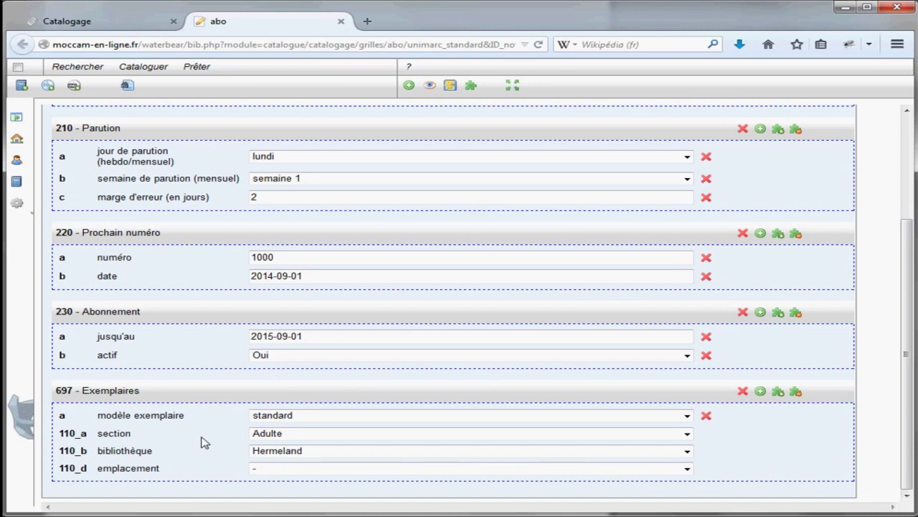
left_click(687, 434)
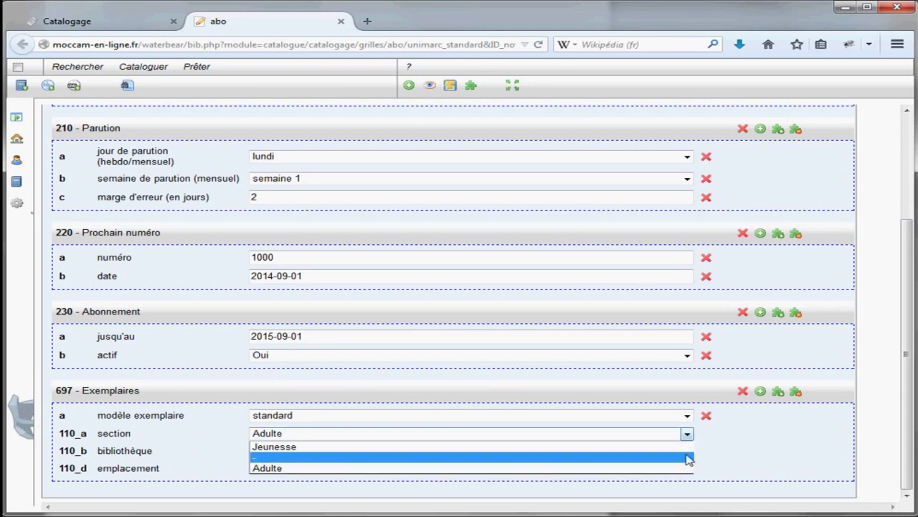
left_click(279, 468)
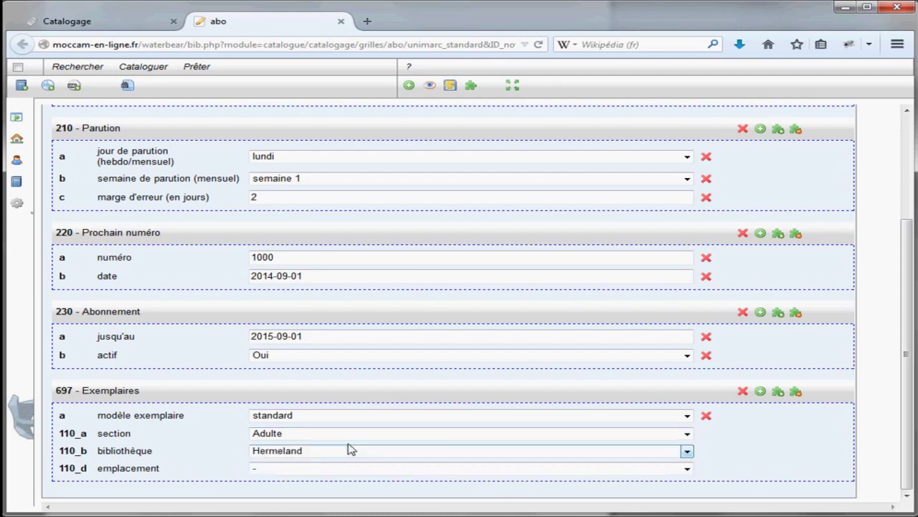
left_click(688, 452)
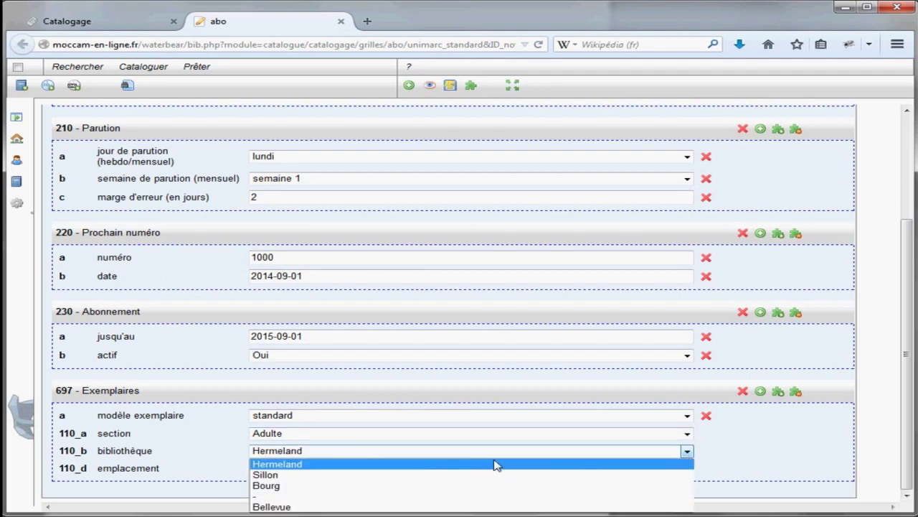
left_click(286, 465)
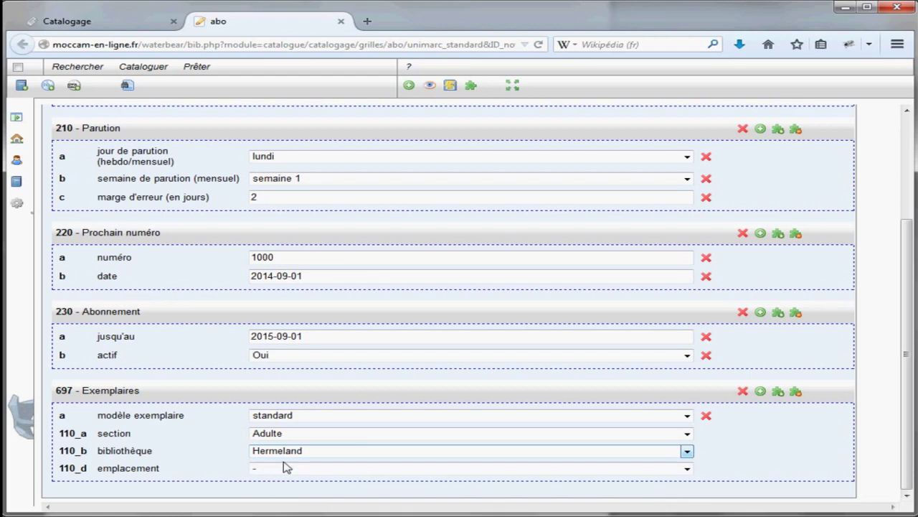
left_click(687, 468)
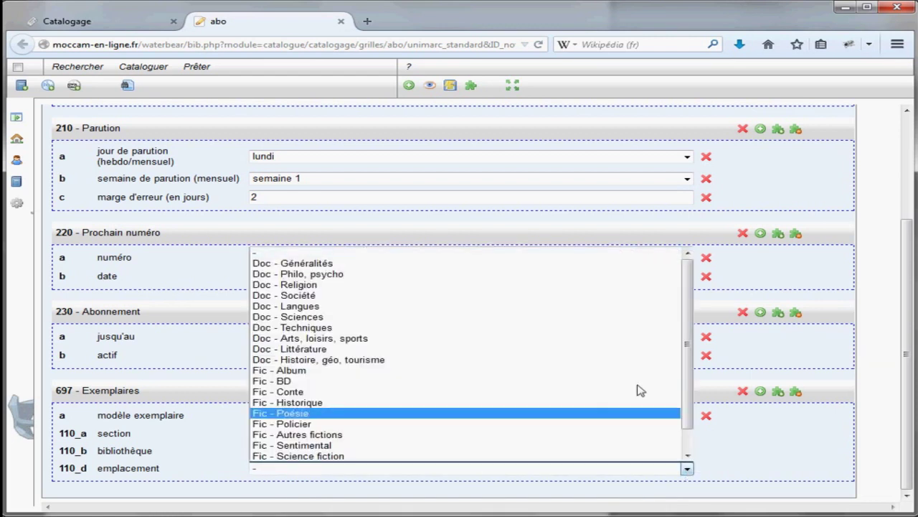
left_click(309, 317)
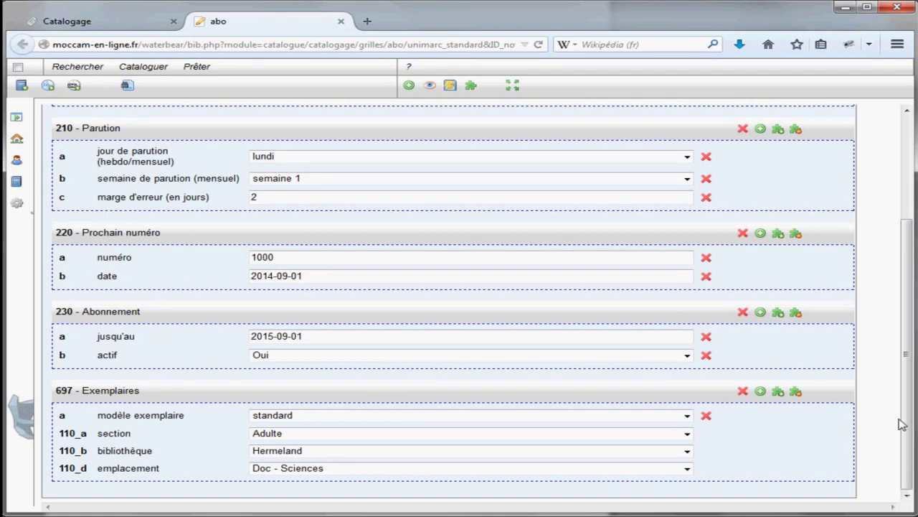
left_click_drag(902, 424, 896, 304)
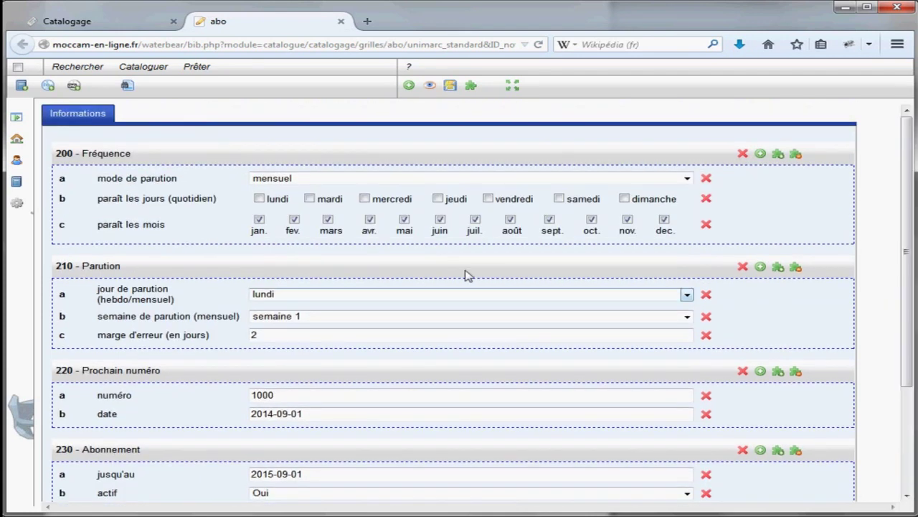
left_click(450, 85)
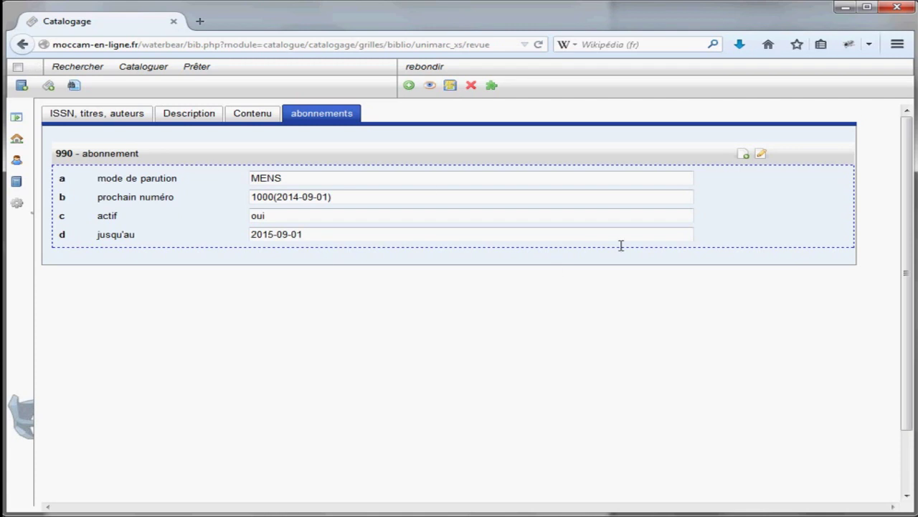
Add a second subscription to the periodical and mark all twelve months, January through December, as its publication months.
left_click(744, 156)
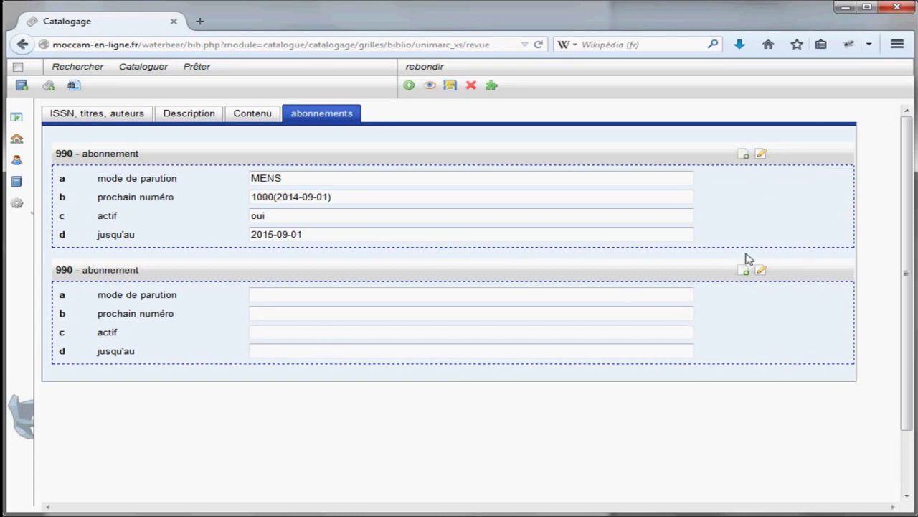
left_click(763, 270)
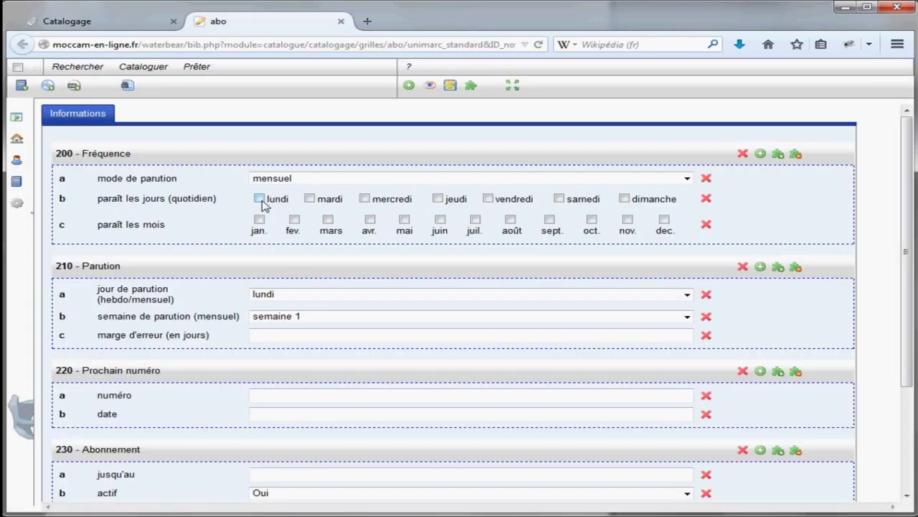
left_click(259, 219)
left_click(294, 220)
left_click(328, 220)
left_click(370, 220)
left_click(405, 220)
left_click(441, 220)
left_click(475, 219)
left_click(510, 220)
left_click(550, 220)
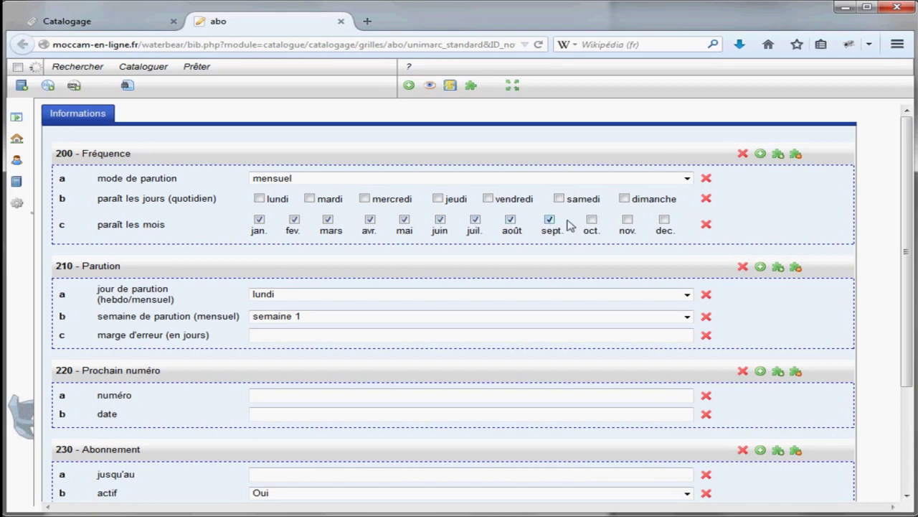
left_click(591, 219)
left_click(628, 220)
left_click(665, 219)
Set the second subscription's margin of error to 2 days and its next issue to number 1000 dated 2014-09-01.
left_click(299, 338)
type("2")
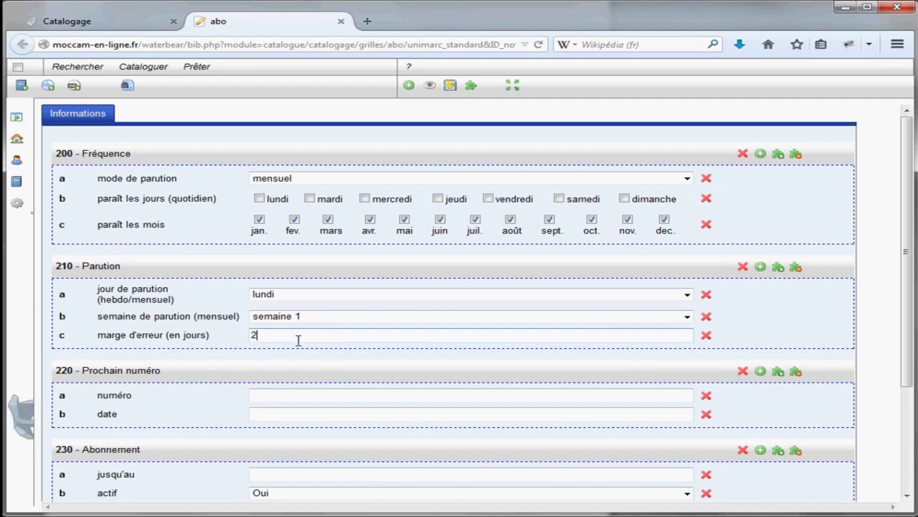
scroll(272, 373, "down", 1)
left_click(268, 362)
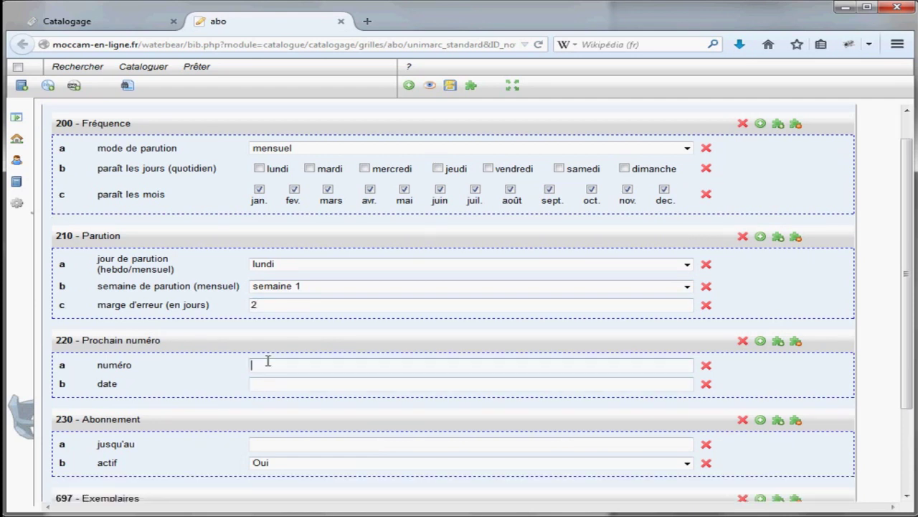
type("1000")
left_click(280, 384)
type("2")
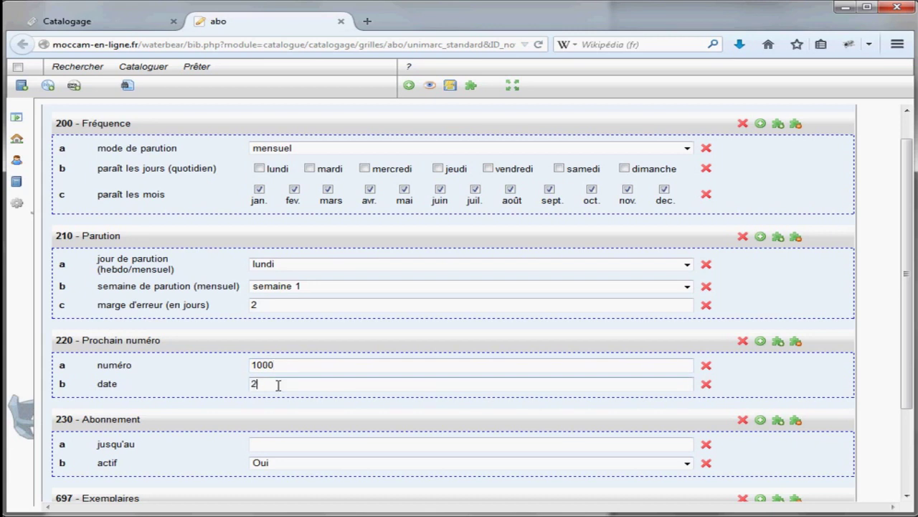
type("014-09-01")
Set the second subscription's end date (jusqu'au) to 2015-09-01.
left_click(244, 449)
scroll(245, 449, "down", 2)
left_click(285, 383)
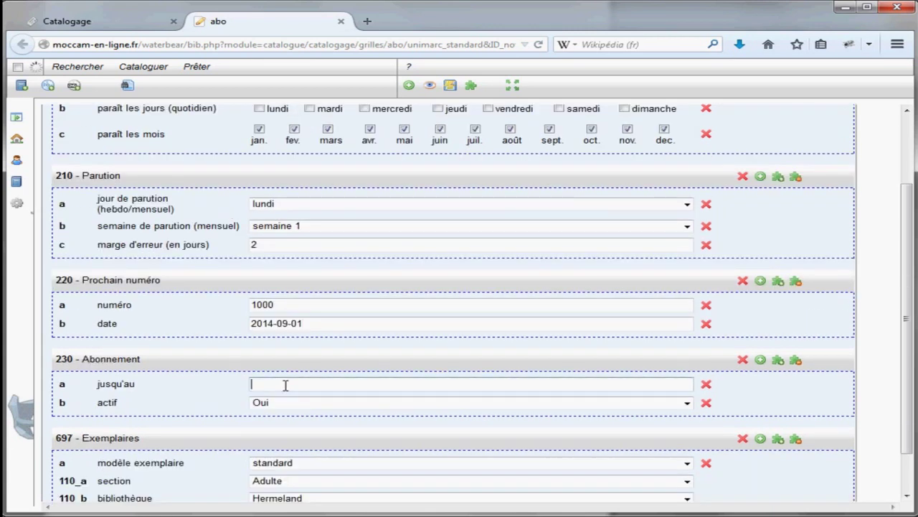
type("2015-09-01")
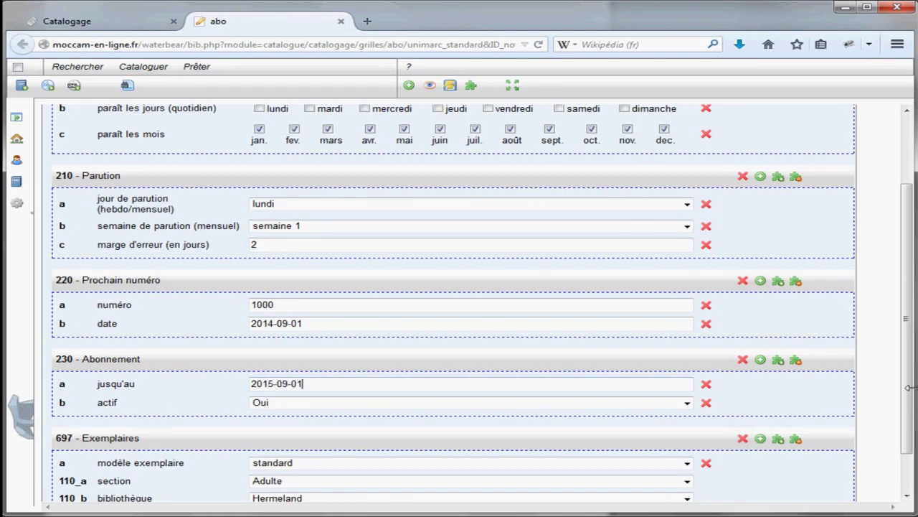
Assign the second subscription's copies to library Sillon and location Doc - Sciences, and save the subscription.
scroll(902, 434, "down", 2)
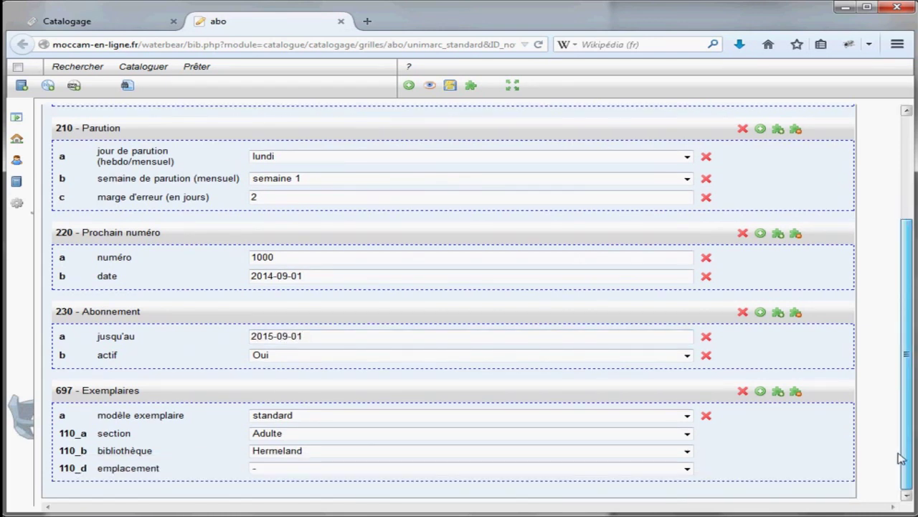
left_click(687, 451)
left_click(273, 474)
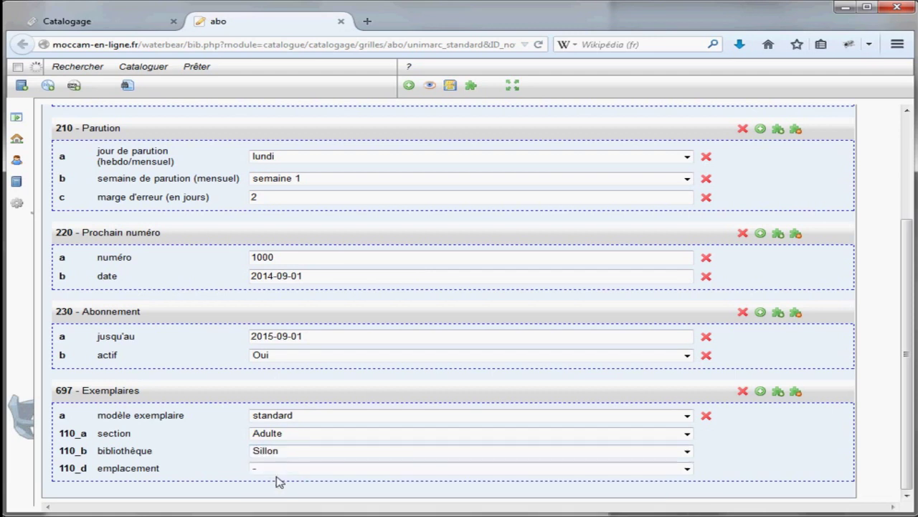
left_click(687, 468)
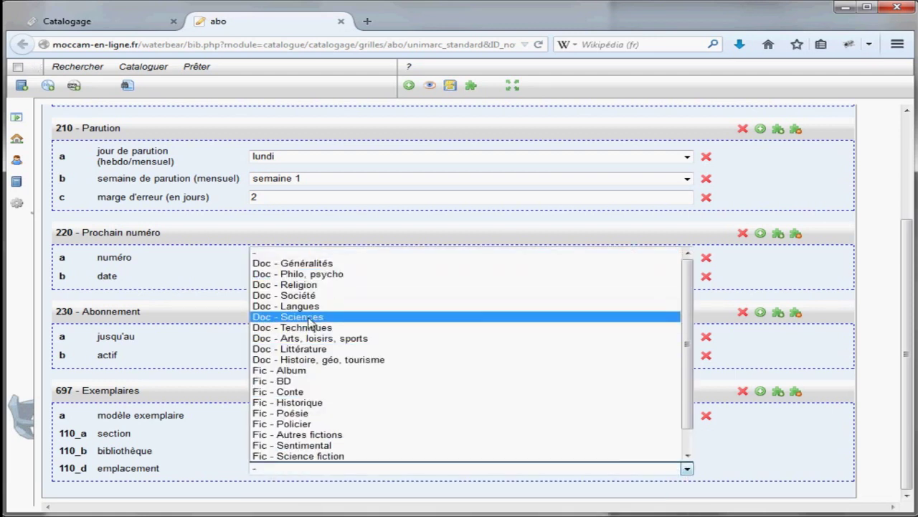
left_click(336, 316)
left_click(451, 86)
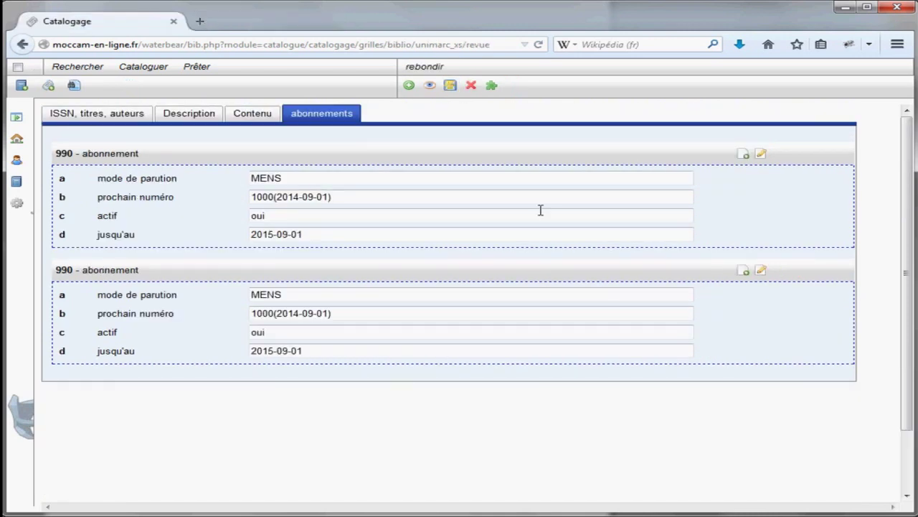
Save the periodical record and open the function for receiving periodicals (réceptionner les revues).
left_click(452, 88)
left_click(846, 7)
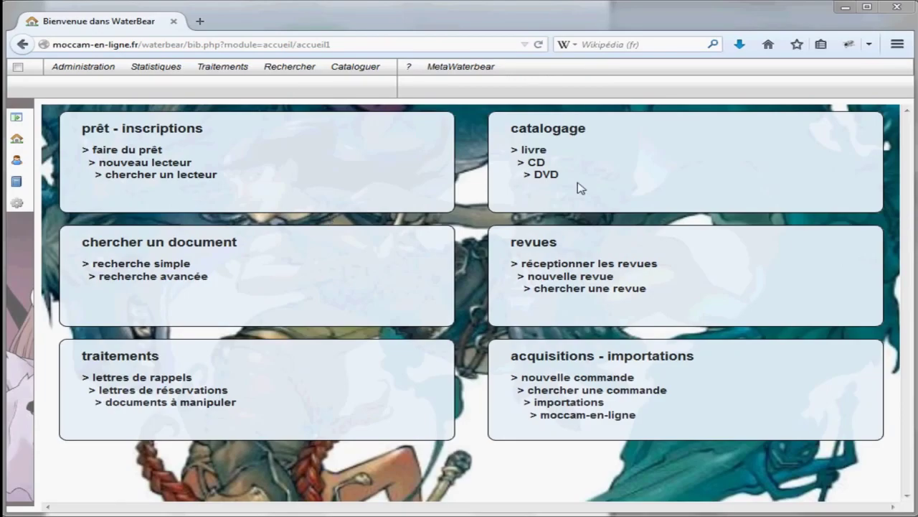
left_click(585, 265)
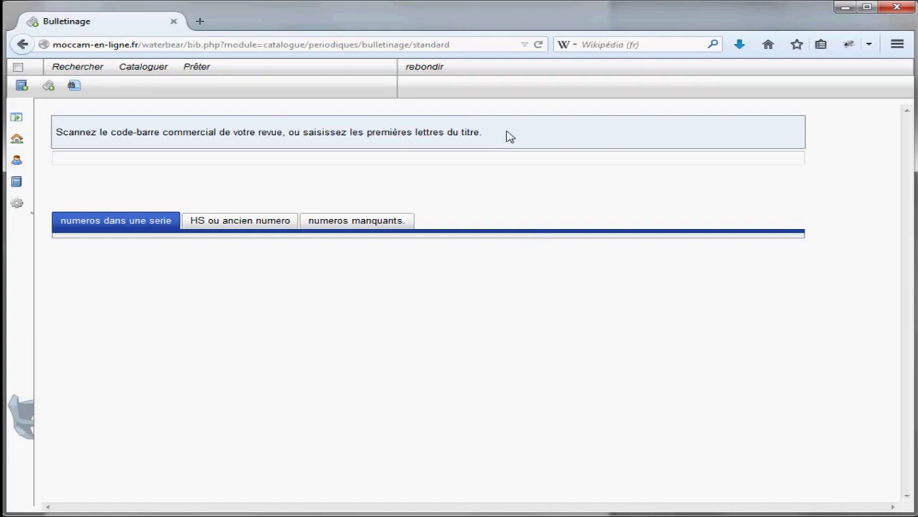
type("sc")
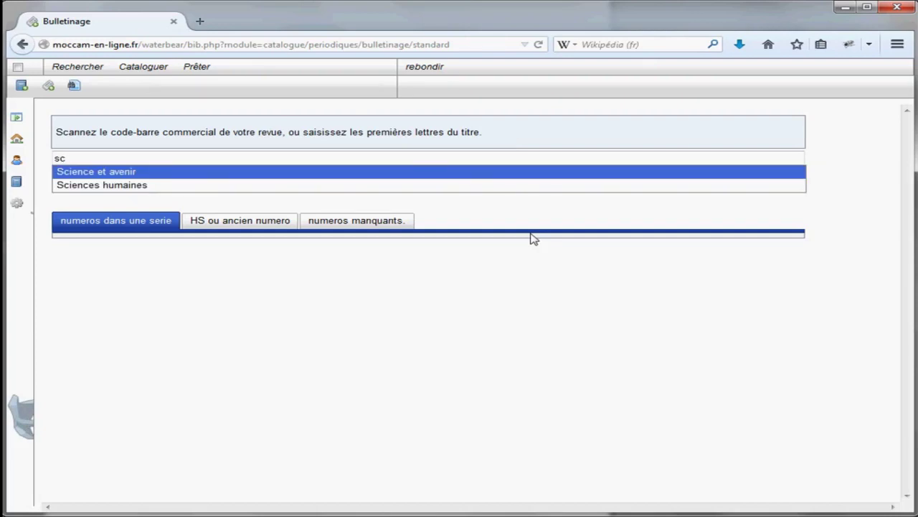
key("Down")
key("Up")
key("BackSpace")
key("BackSpace")
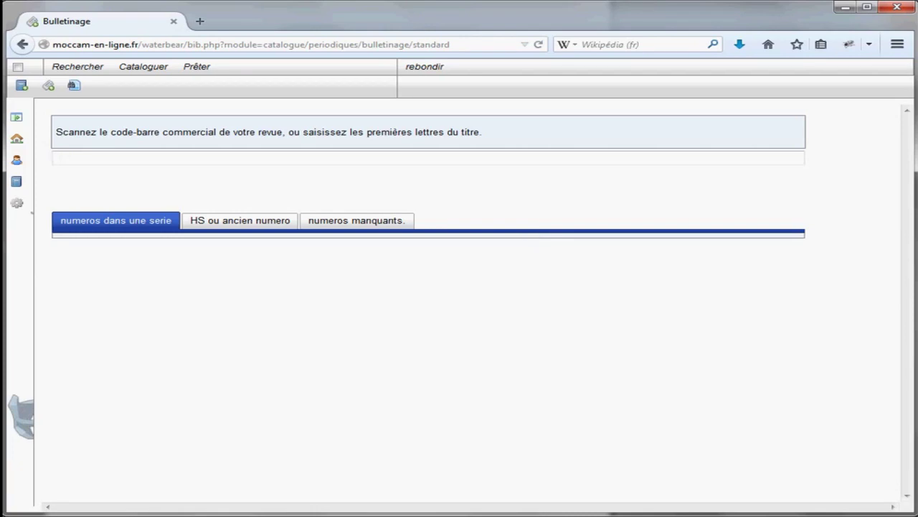
Load the periodical by its commercial barcode 654789 and try the next issue date 2014-10-01 for Hermeland - Adulte.
left_click(86, 156)
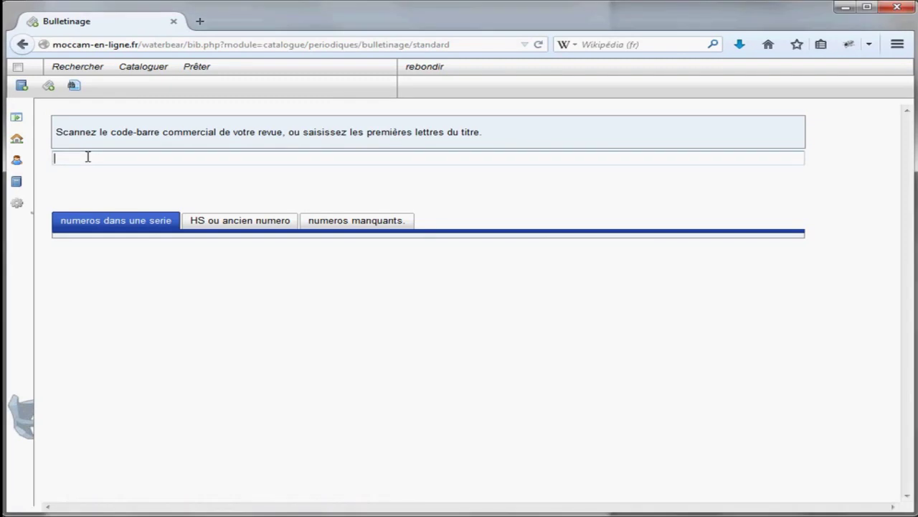
type("654789")
key("Return")
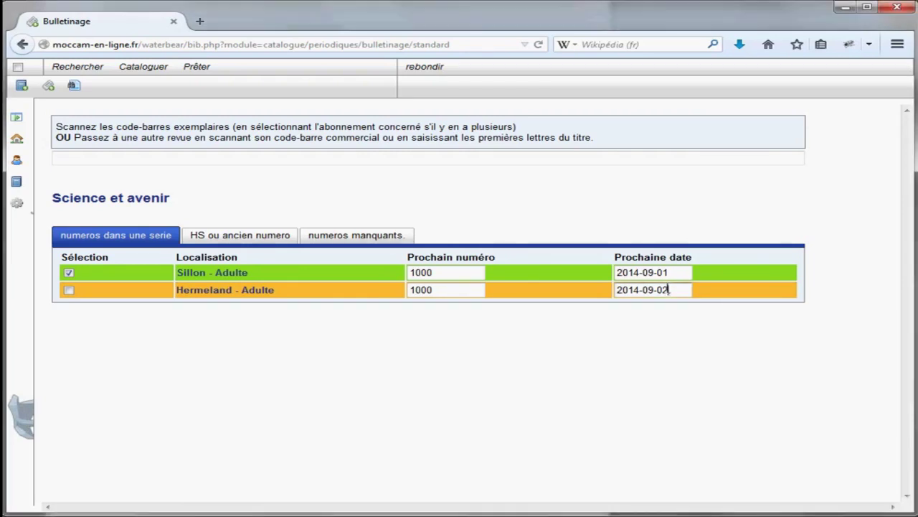
left_click_drag(669, 289, 630, 289)
left_click(651, 318)
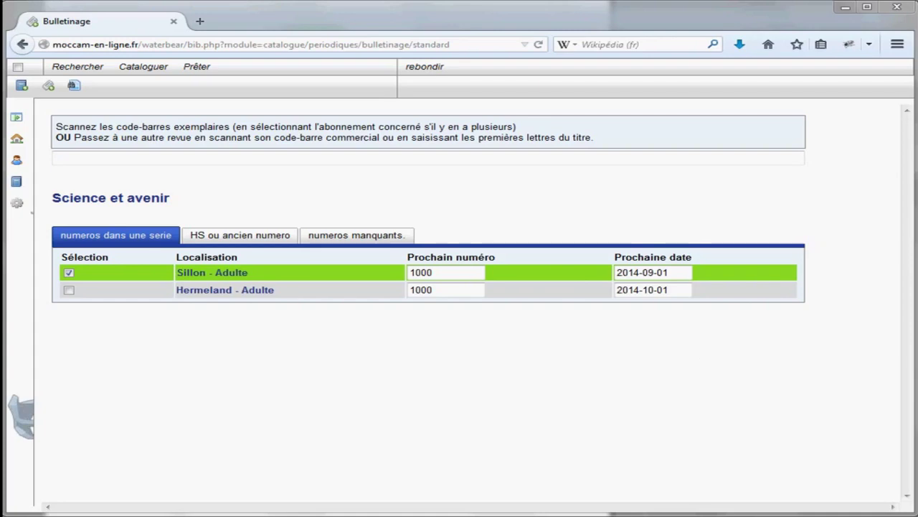
Load Science et avenir by its commercial barcode 654789 and receive the Hermeland copy of issue 1000 with barcode 40611111.
left_click(69, 154)
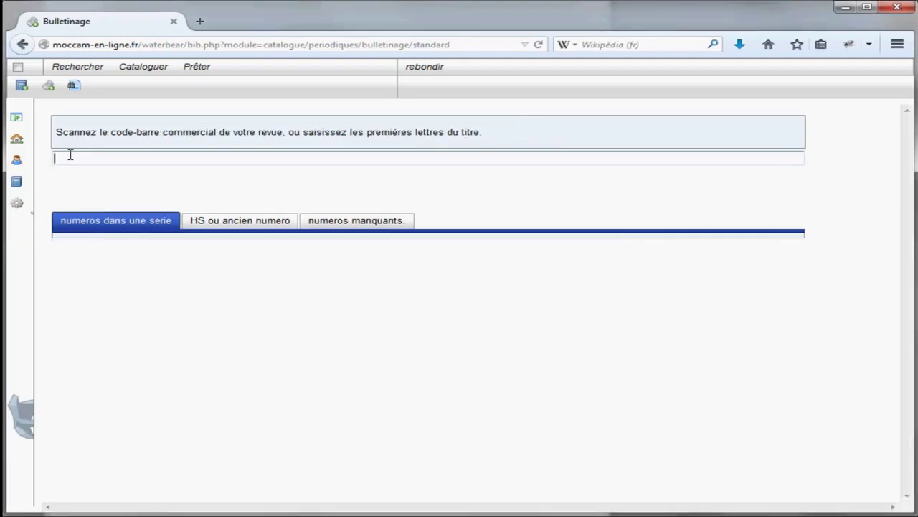
type("654789")
key("Return")
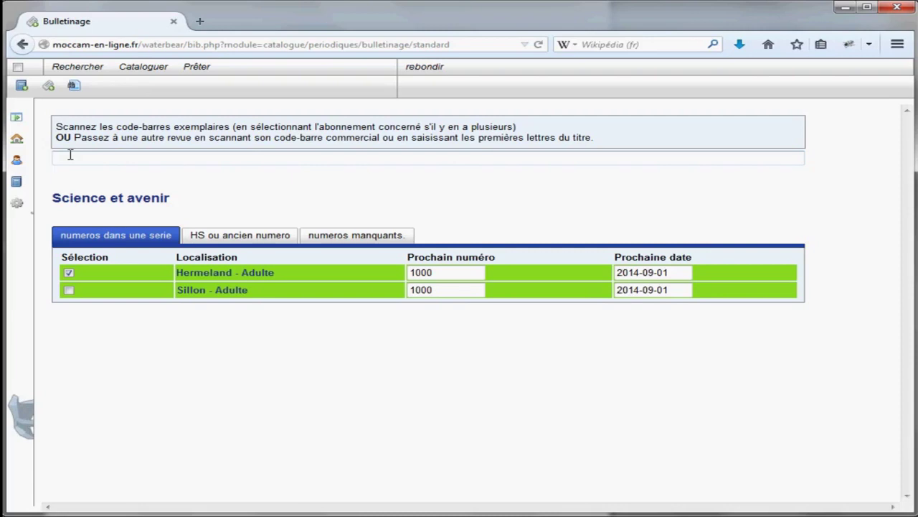
type("40611111")
key("Return")
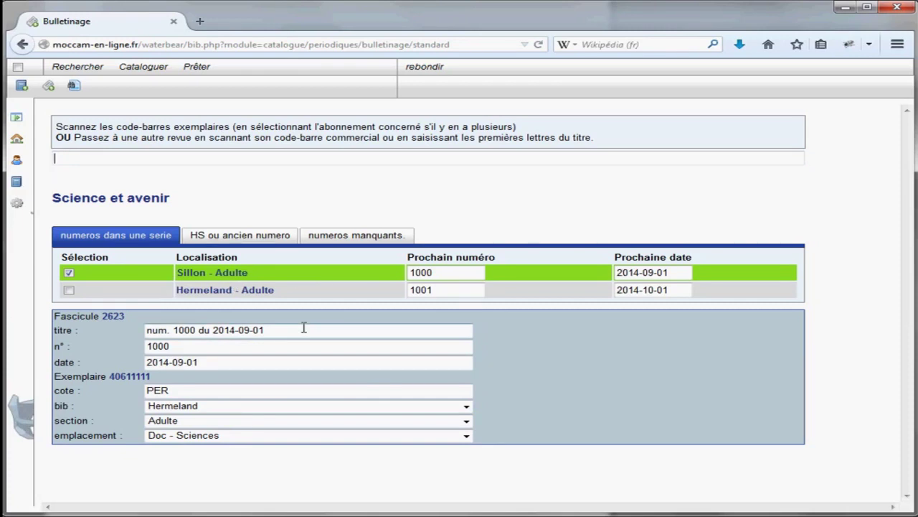
Receive the Sillon copy of issue 1000 with barcode 40611112 and review both received copies' details.
type("40611112")
key("Return")
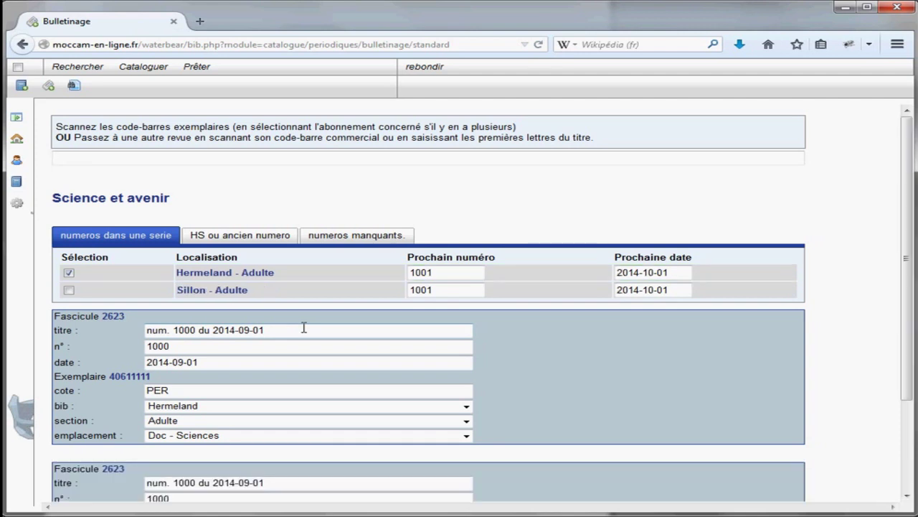
scroll(482, 335, "down", 2)
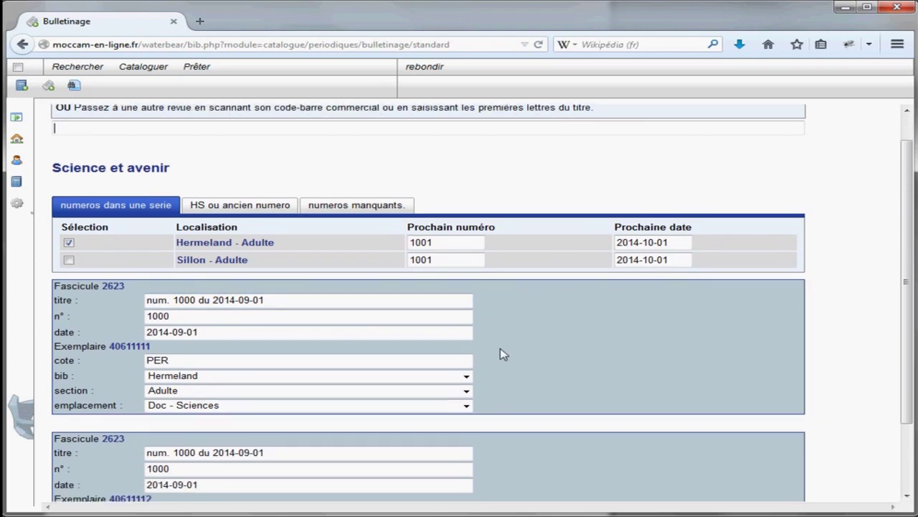
scroll(293, 303, "down", 2)
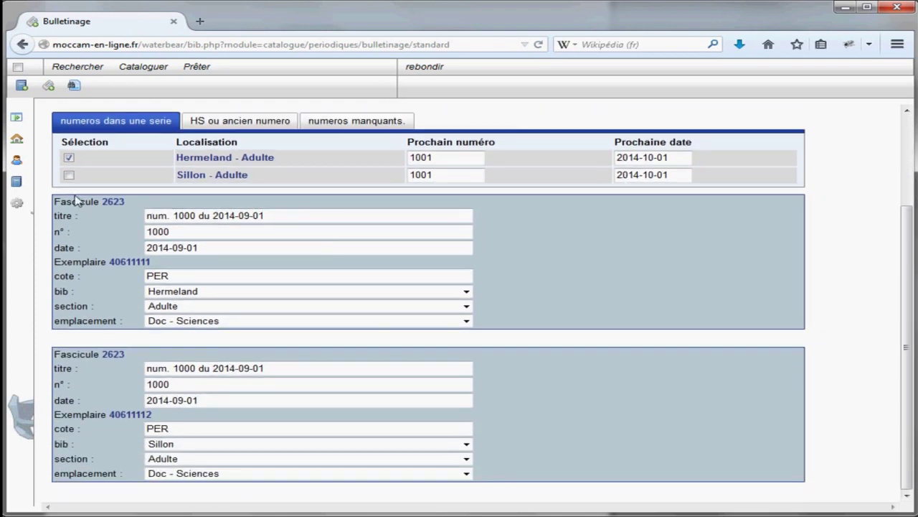
Examine the issue and copy details of Hermeland copy 40611111, including the available library choices.
left_click_drag(56, 201, 77, 203)
left_click(92, 203)
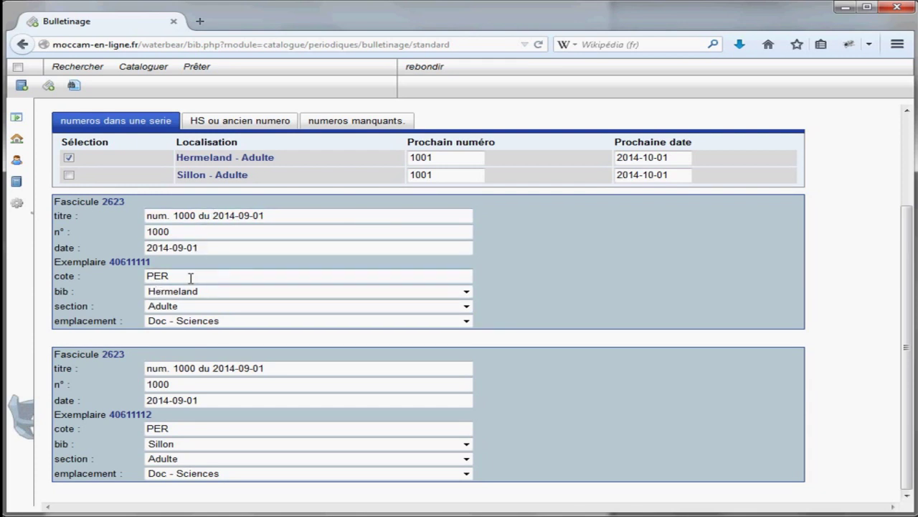
left_click(212, 292)
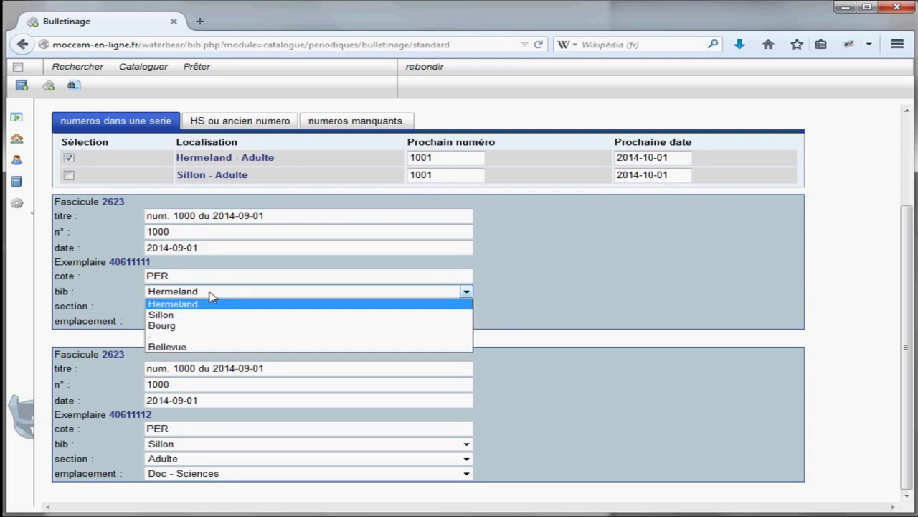
left_click(172, 299)
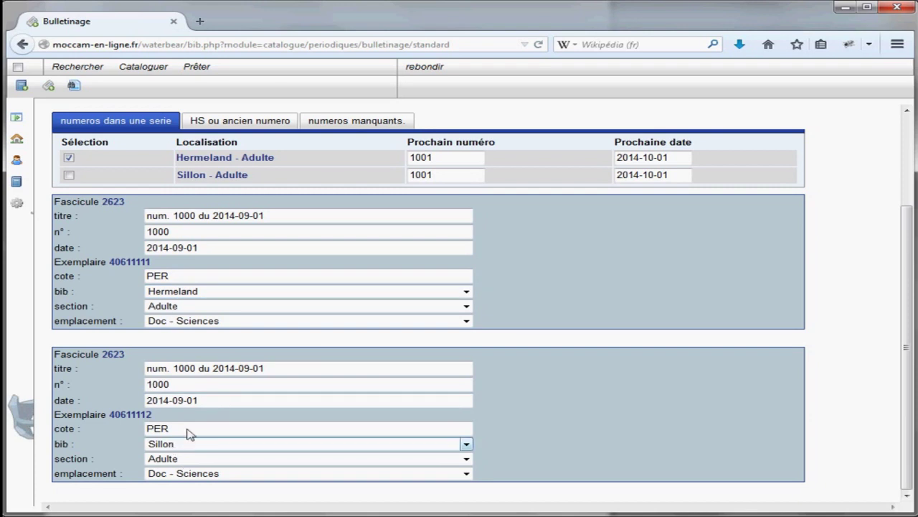
Examine the next issue number and date for the Hermeland subscription, along with the details of both received copies.
scroll(335, 297, "up", 2)
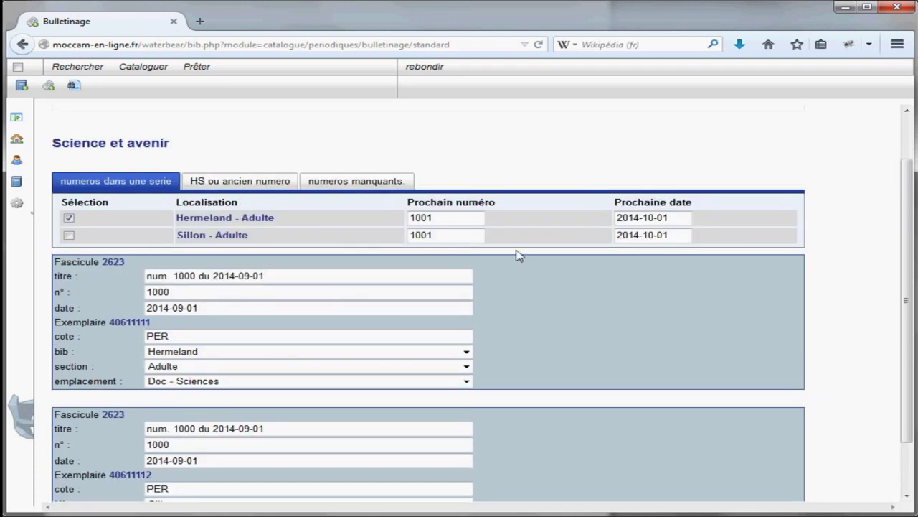
left_click(473, 218)
left_click(660, 218)
scroll(459, 371, "down", 1)
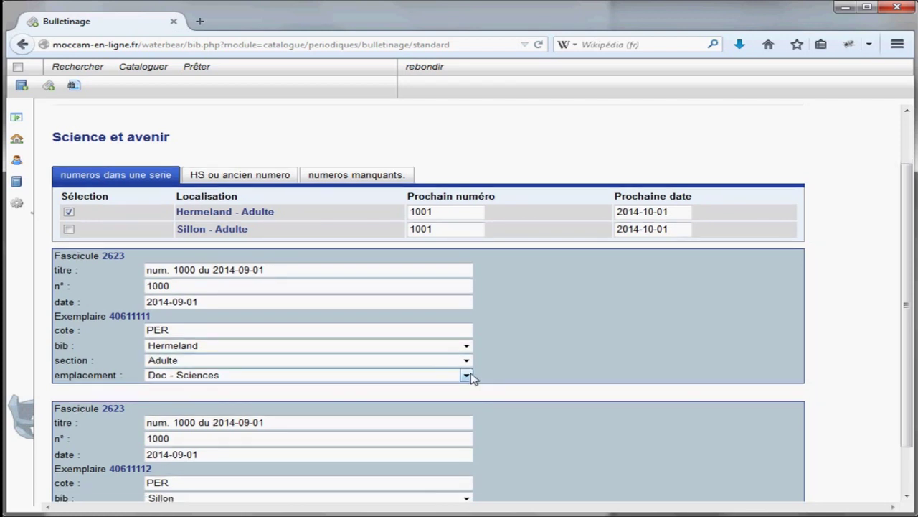
scroll(502, 379, "down", 2)
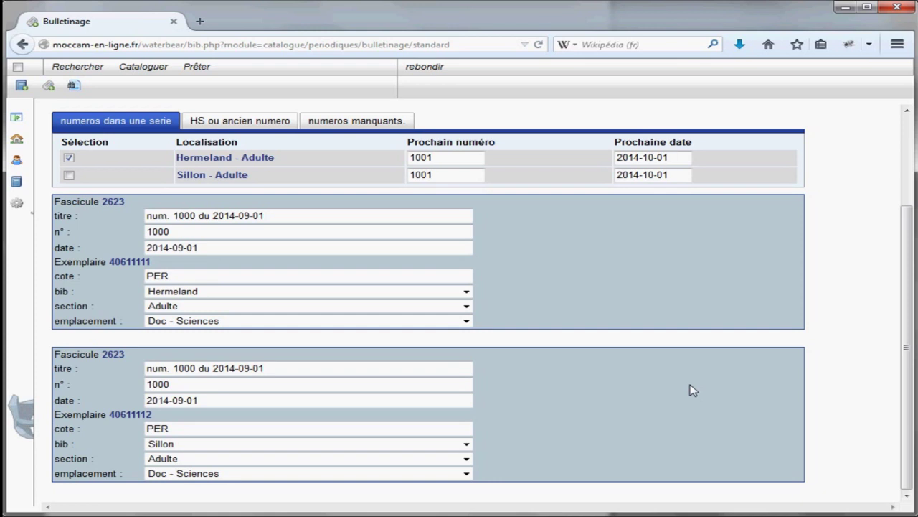
scroll(839, 392, "up", 1)
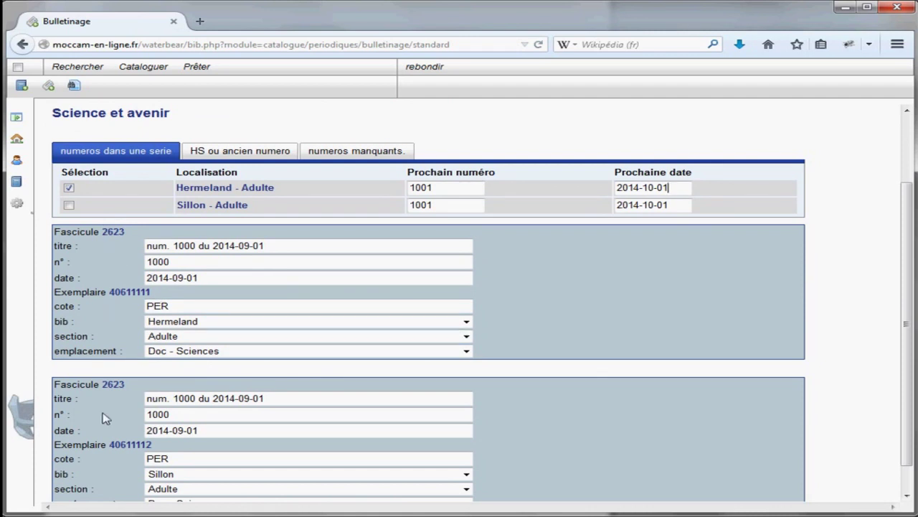
scroll(853, 269, "up", 1)
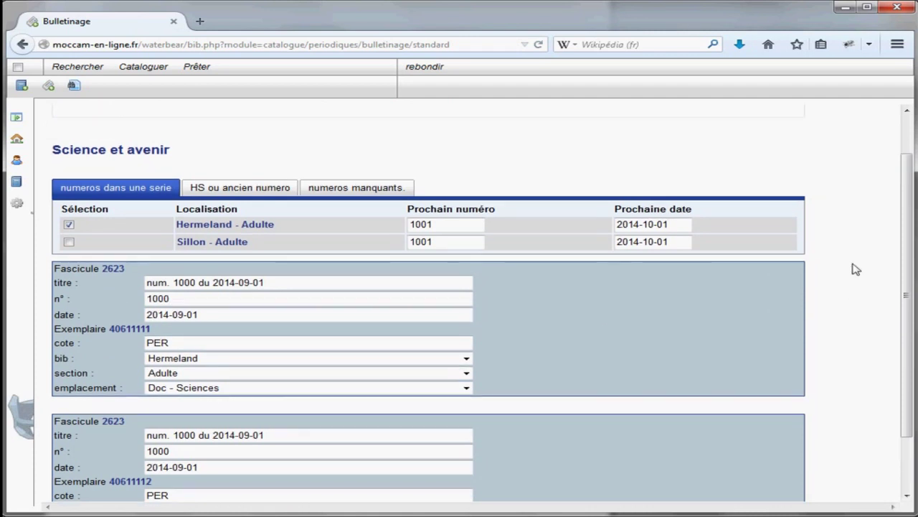
scroll(854, 269, "up", 1)
scroll(831, 222, "down", 2)
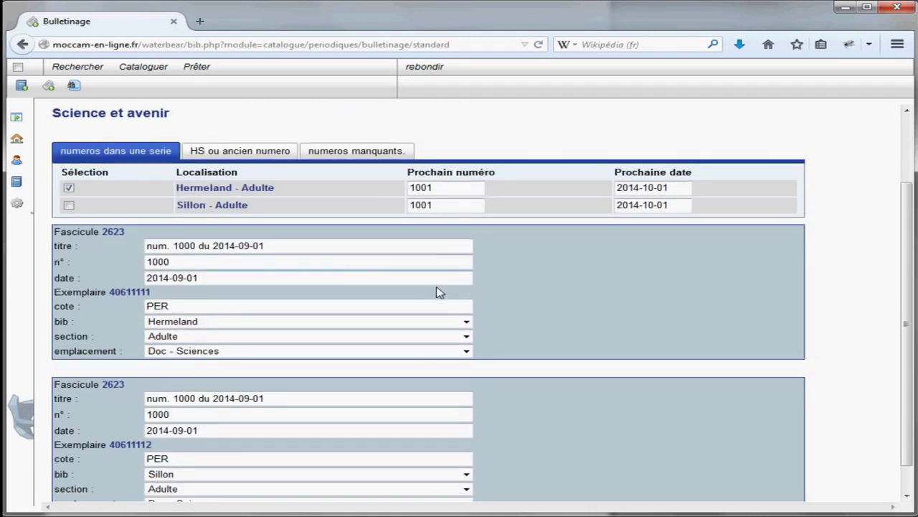
scroll(439, 292, "down", 1)
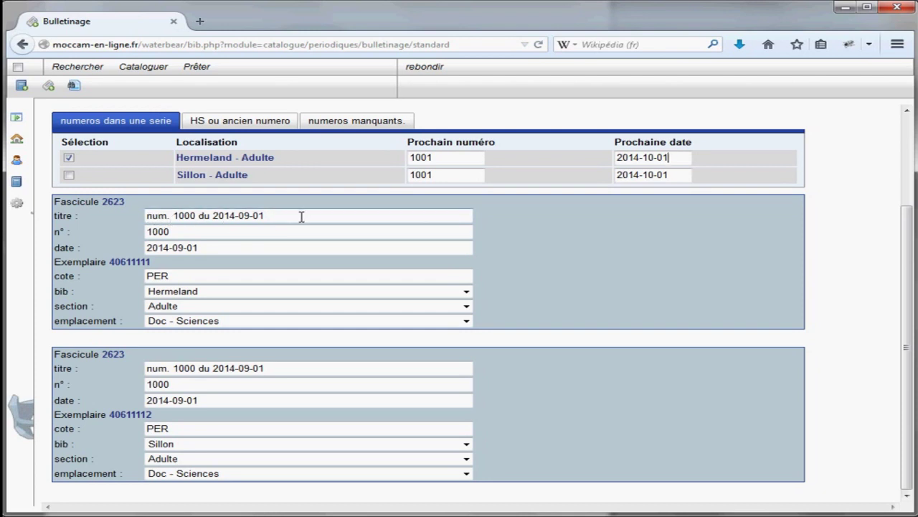
Replace the title of issue 1000 in the Hermeland copy's block with "Fusion froide".
left_click_drag(289, 215, 148, 216)
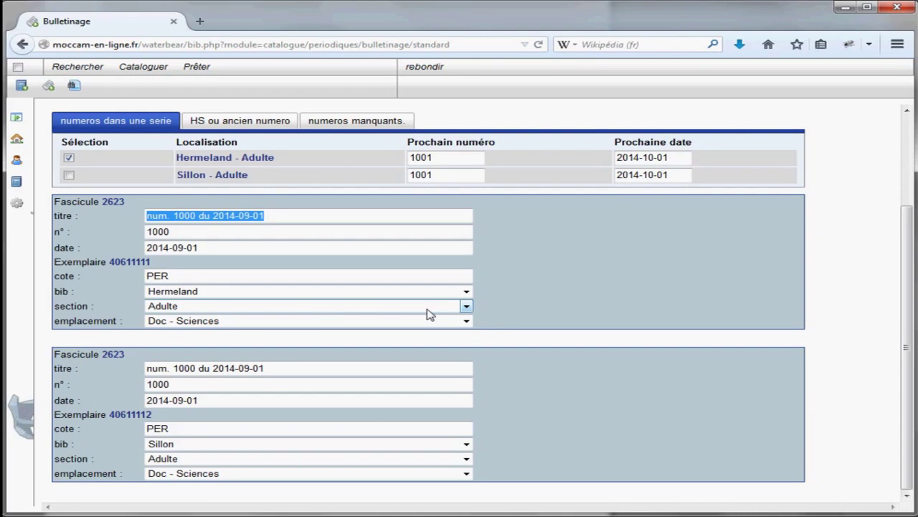
type("Fu")
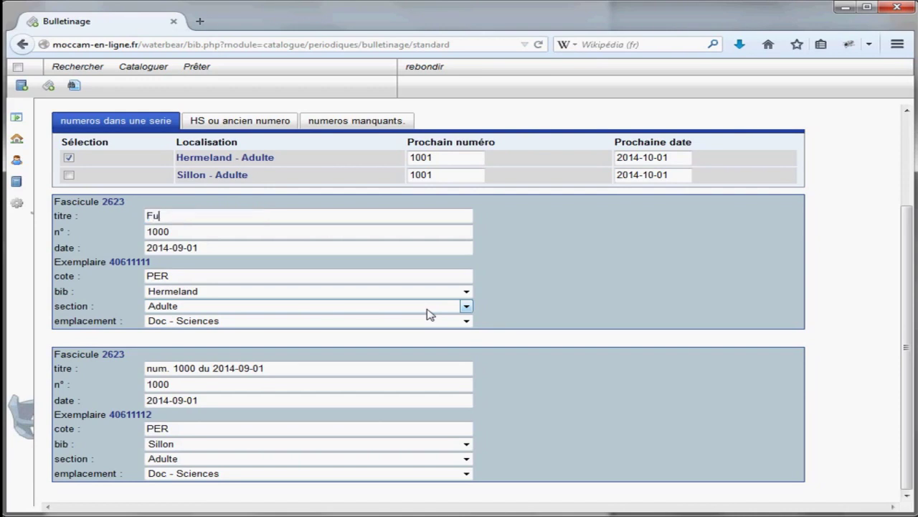
type("sion froide")
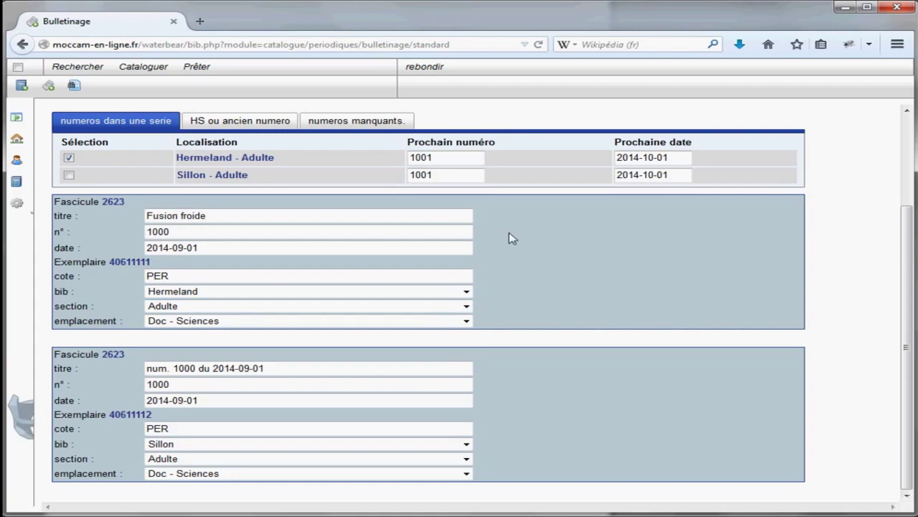
Open the issue's catalogue record, examine its series link, issue number and both copies' details, and close the record.
left_click(113, 201)
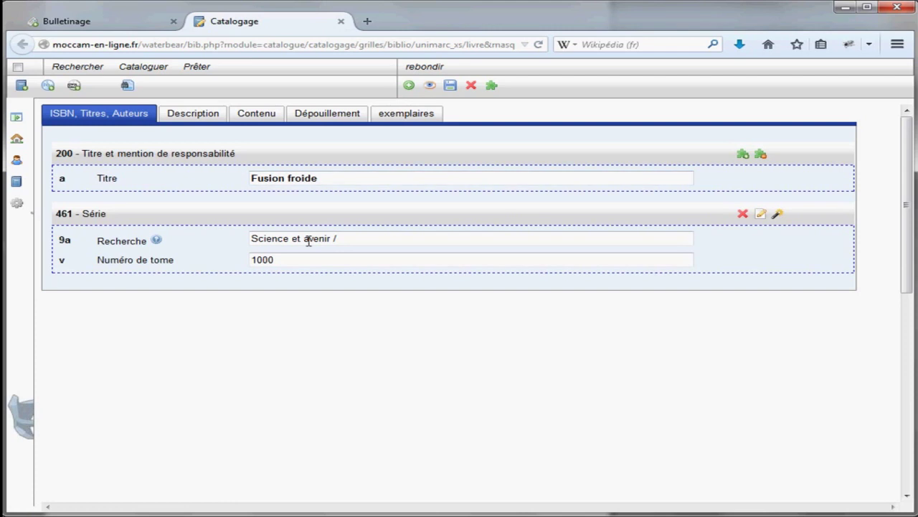
double_click(266, 260)
left_click(398, 117)
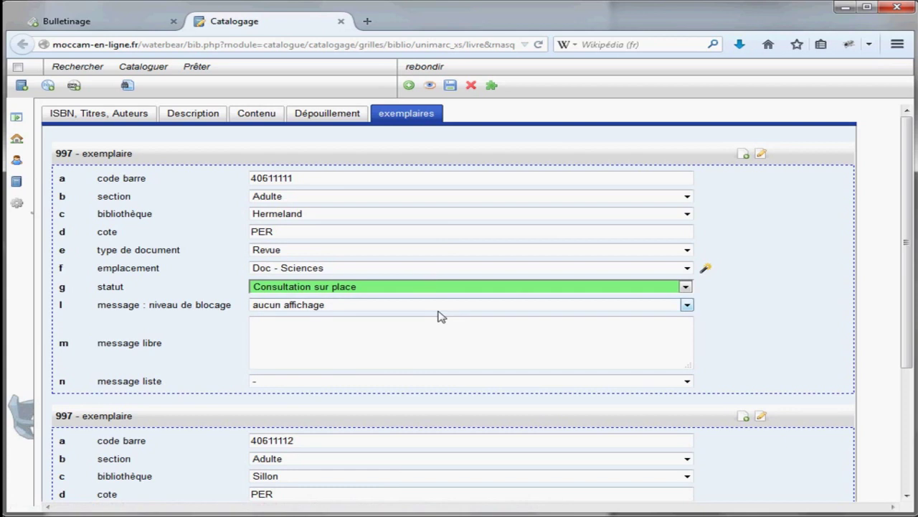
scroll(502, 344, "down", 4)
scroll(629, 388, "up", 3)
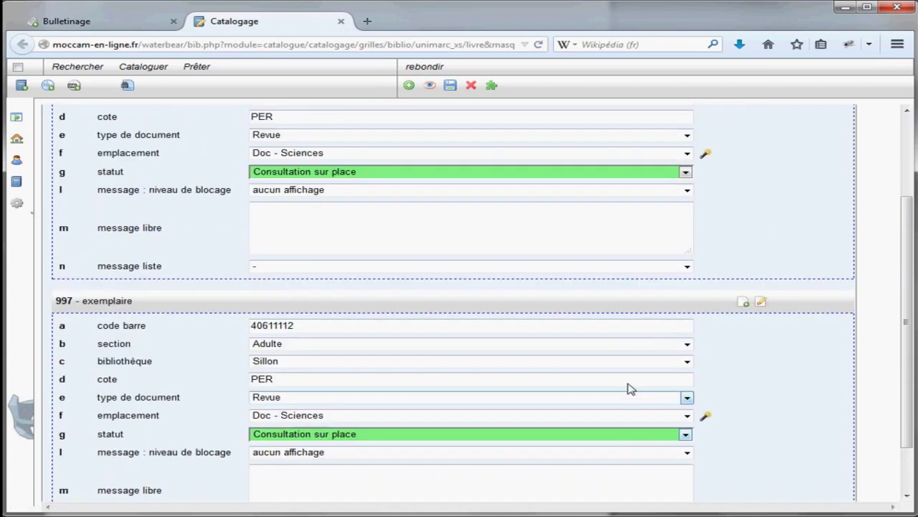
scroll(394, 334, "down", 2)
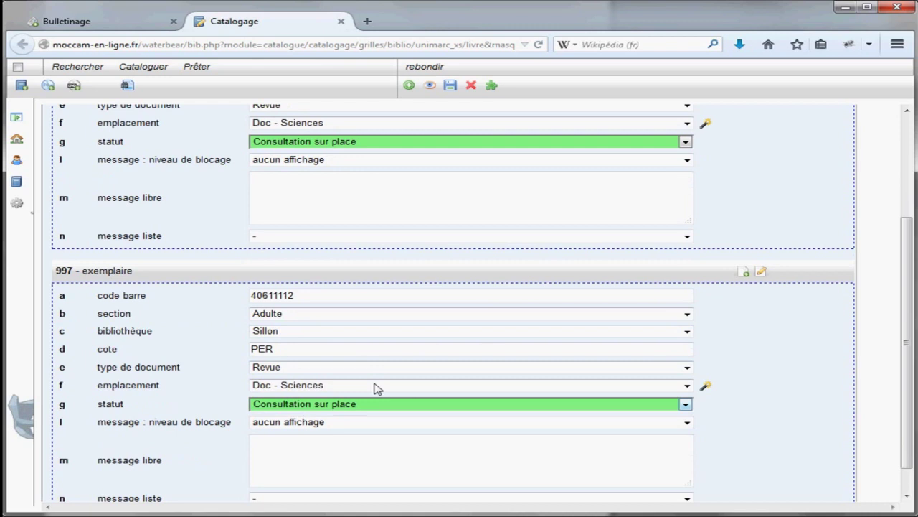
scroll(335, 389, "down", 1)
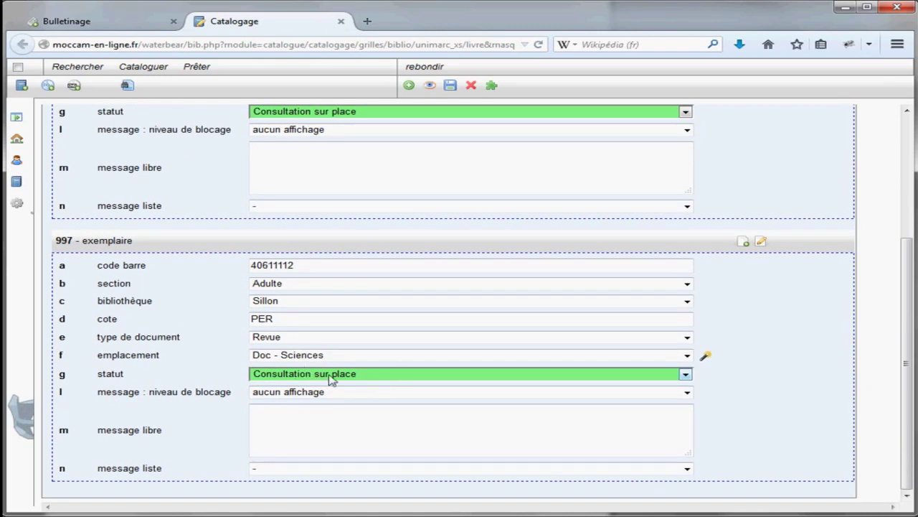
scroll(431, 379, "up", 5)
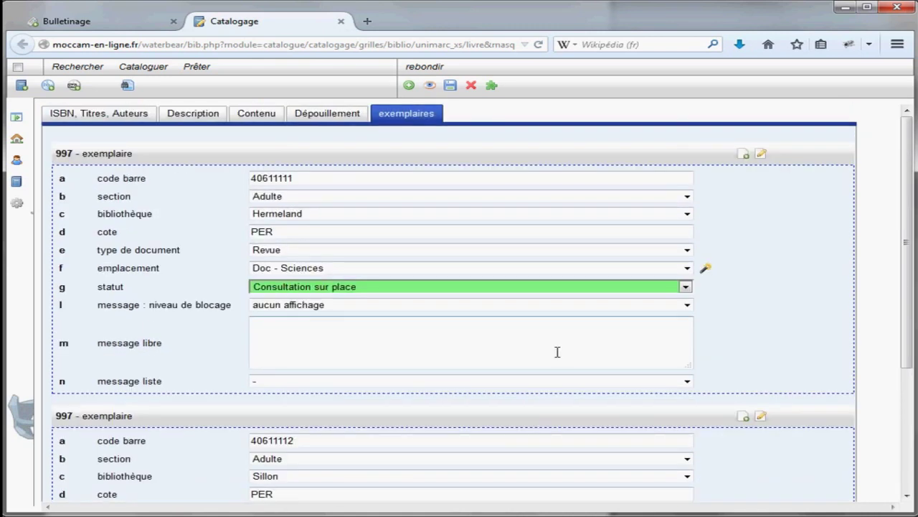
left_click(341, 22)
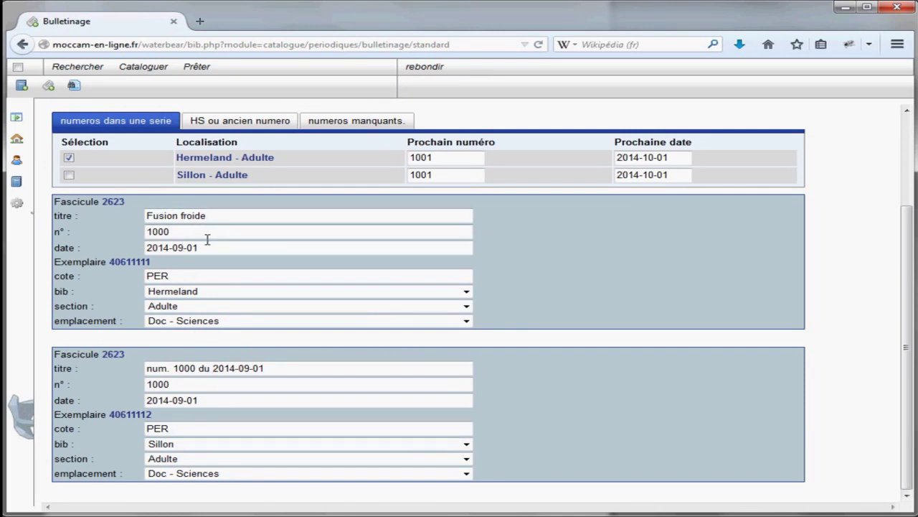
Open the catalogue record of the periodical Science et avenir from its title, view it, and close it.
left_click(171, 231)
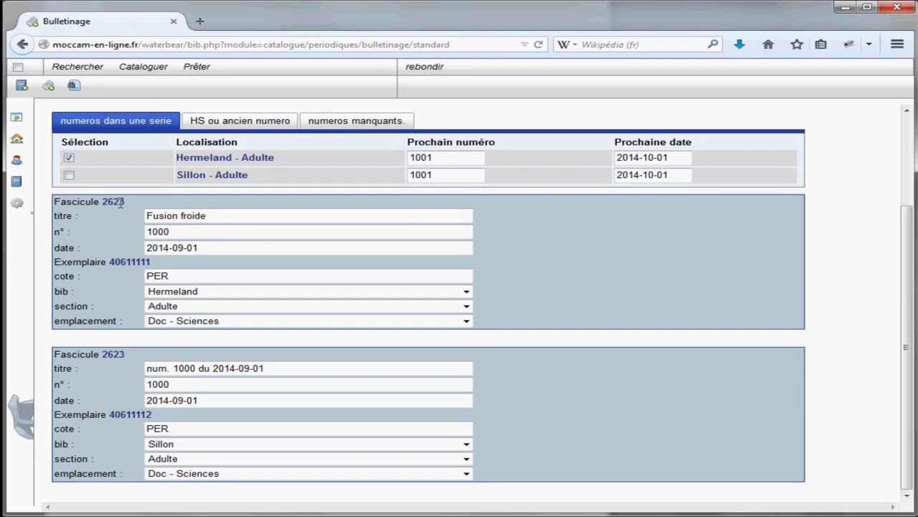
scroll(179, 278, "up", 2)
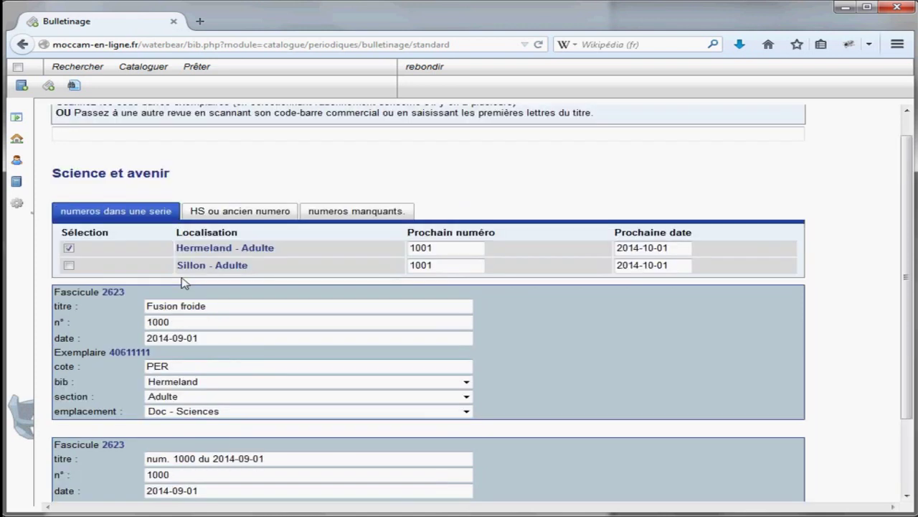
left_click(82, 176)
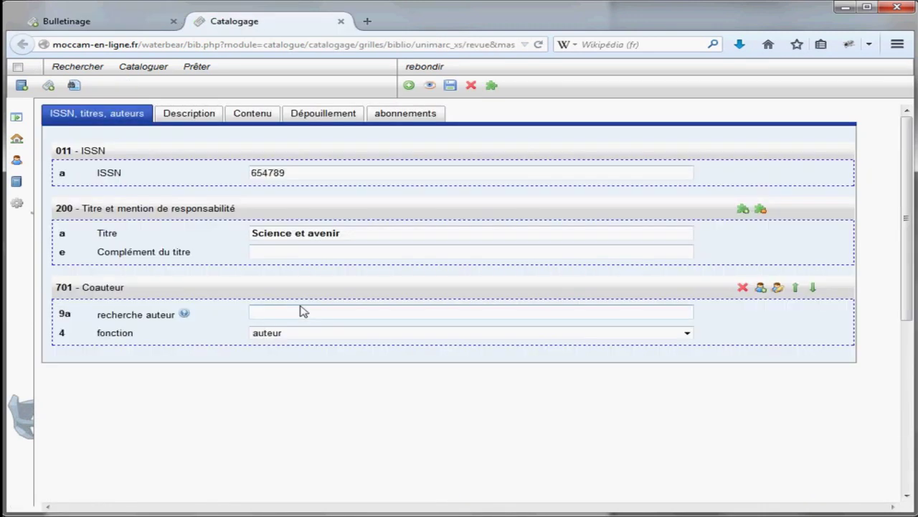
left_click(342, 22)
scroll(254, 287, "down", 2)
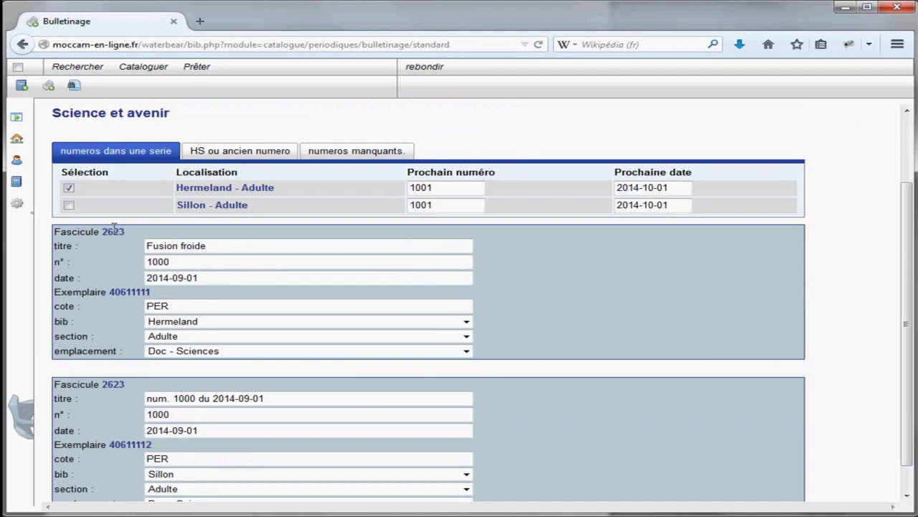
View the catalogue record of the Fusion froide issue and the record of its Hermeland copy 40611111, closing each one.
left_click(113, 231)
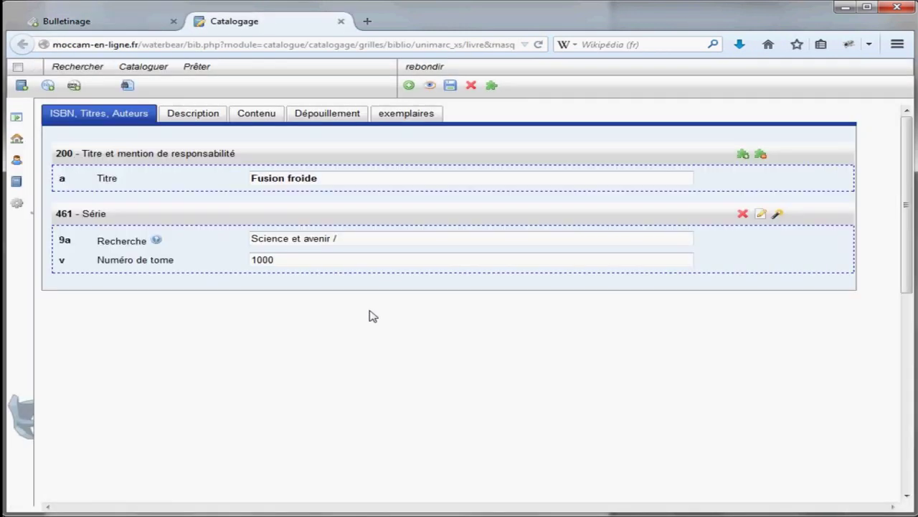
left_click(340, 22)
left_click(205, 291)
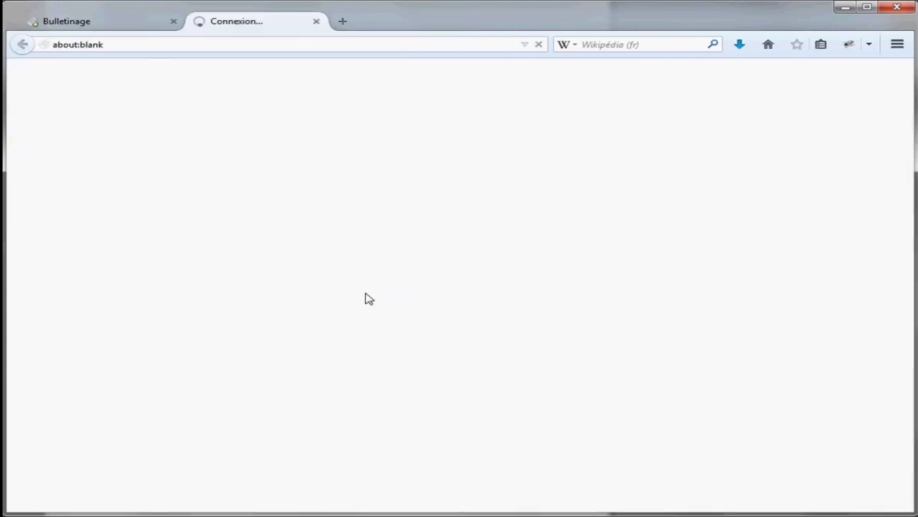
scroll(412, 328, "down", 3)
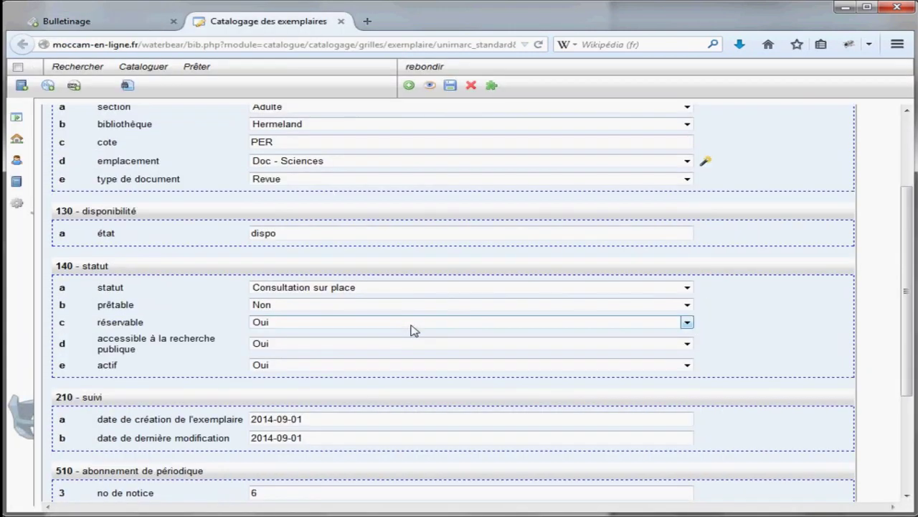
scroll(365, 190, "up", 2)
left_click(341, 21)
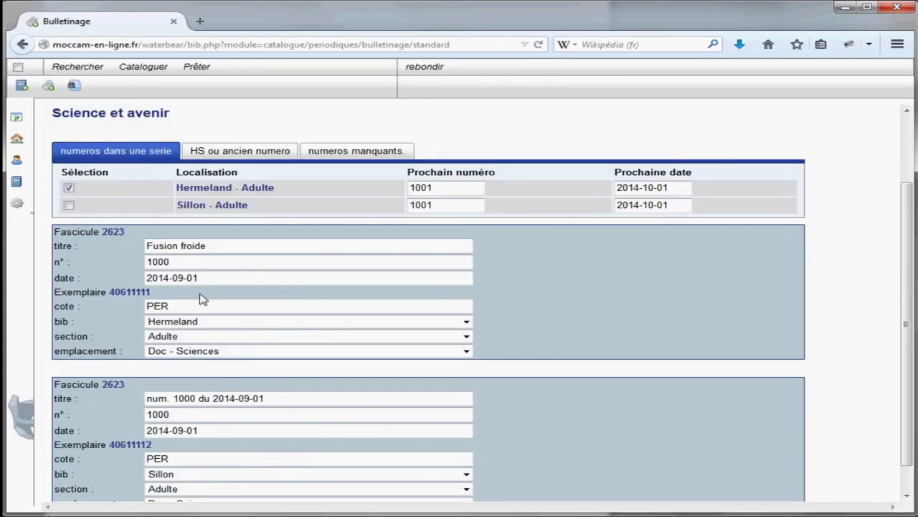
Check the actions available for the issue and its Hermeland copy, and open and close the issue's reservation page.
left_click(113, 231)
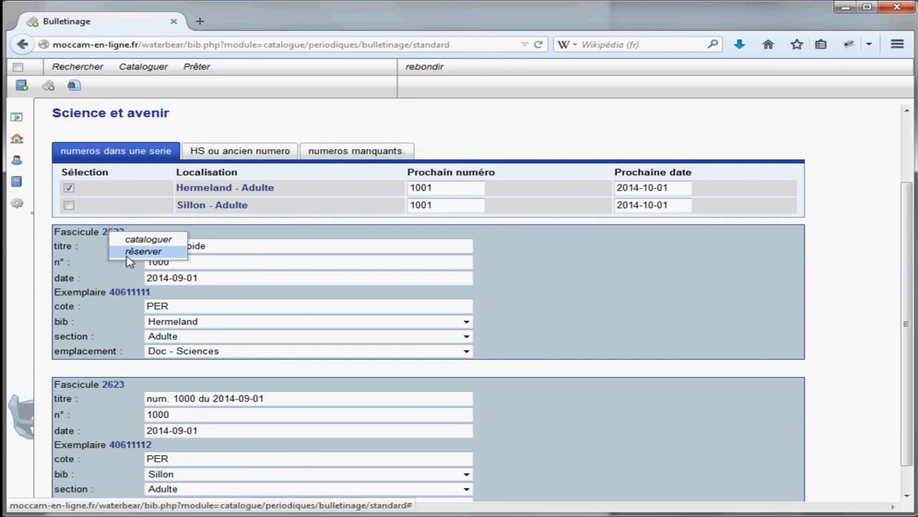
left_click(670, 283)
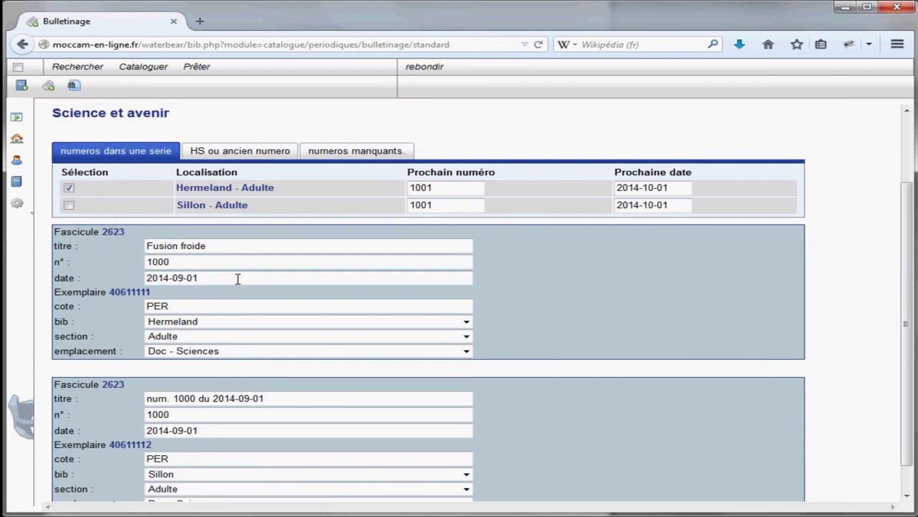
left_click(125, 293)
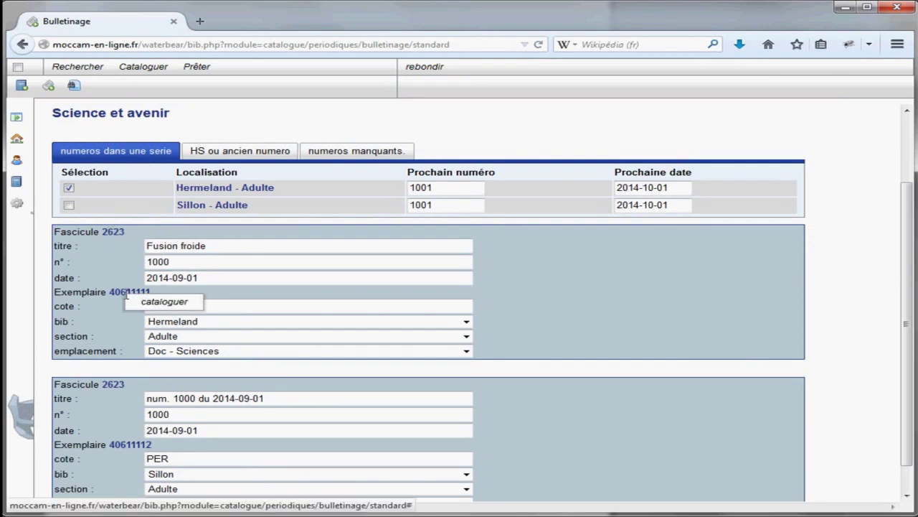
left_click(114, 231)
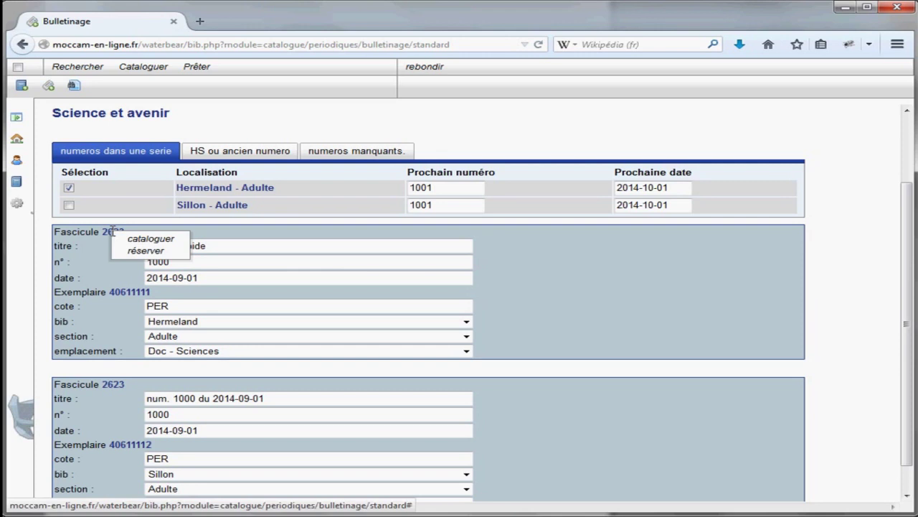
left_click(145, 250)
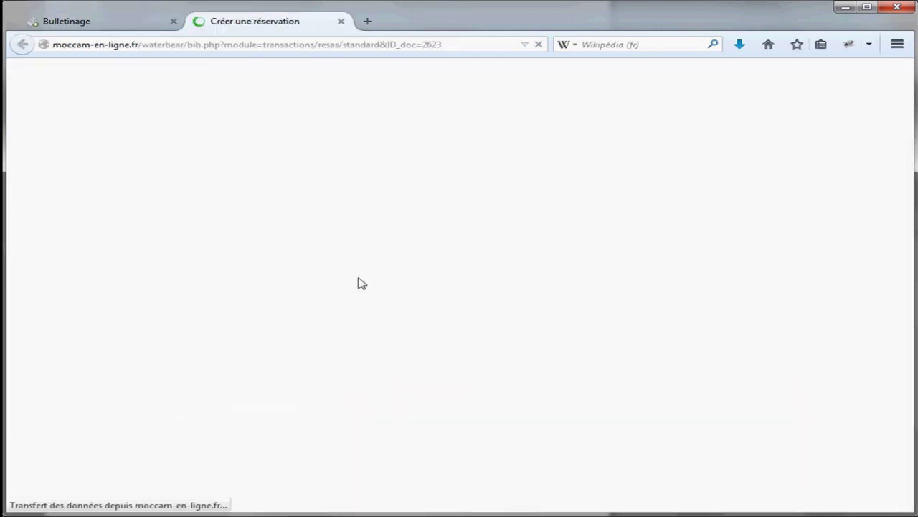
left_click(341, 21)
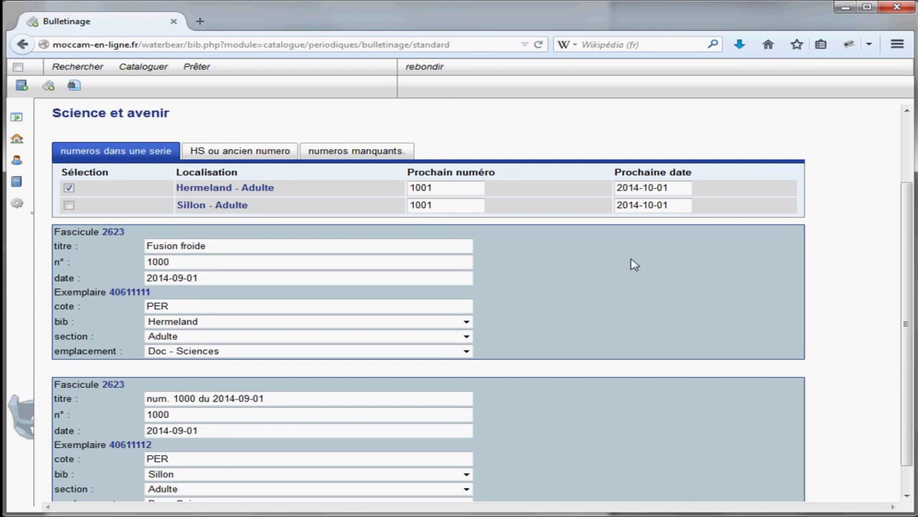
scroll(631, 262, "down", 1)
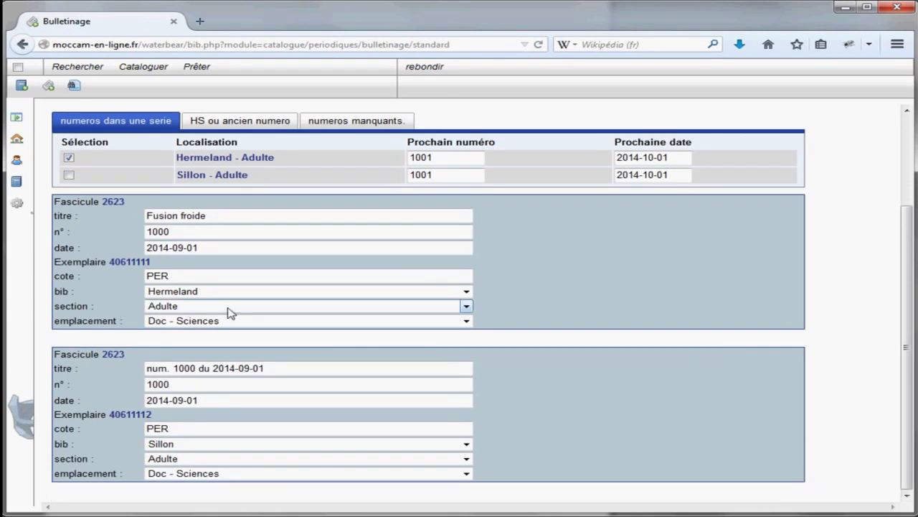
Open the Hermeland subscription record, examine its publication frequency and months, and close the record without saving.
left_click(198, 158)
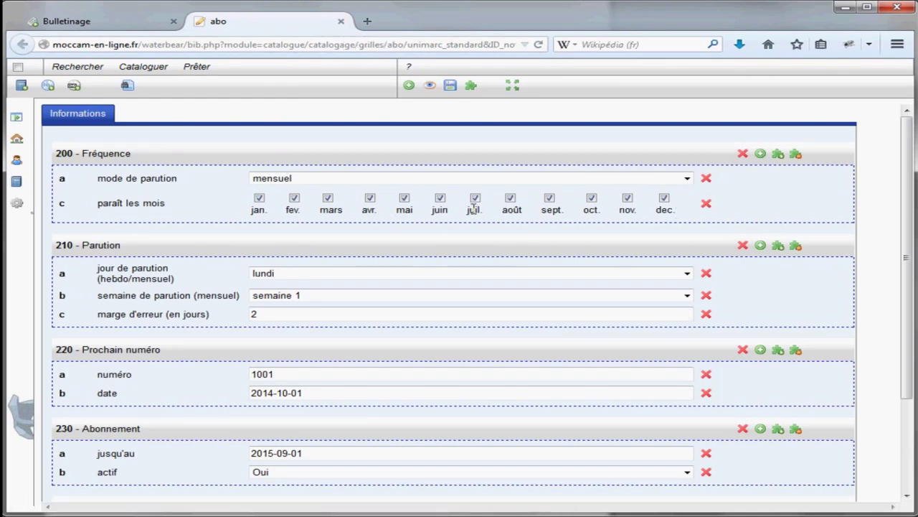
left_click(510, 198)
left_click(341, 21)
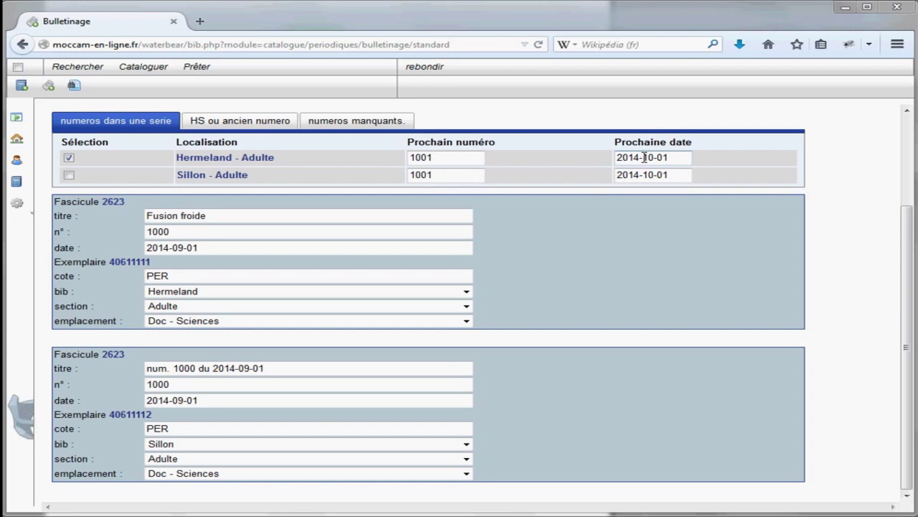
Set the next issue date to 2014-11-01 for both the Hermeland and Sillon subscriptions.
left_click_drag(643, 157, 654, 160)
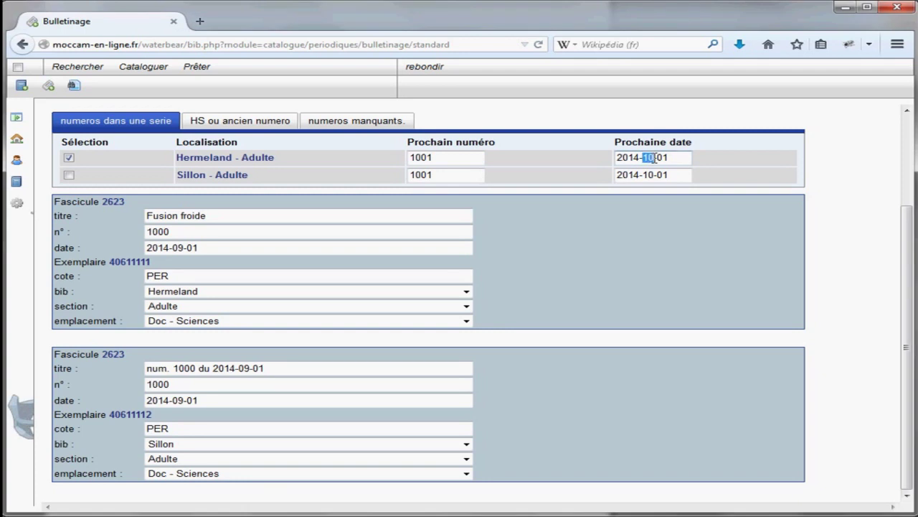
type("11")
left_click(648, 173)
left_click_drag(644, 175, 654, 175)
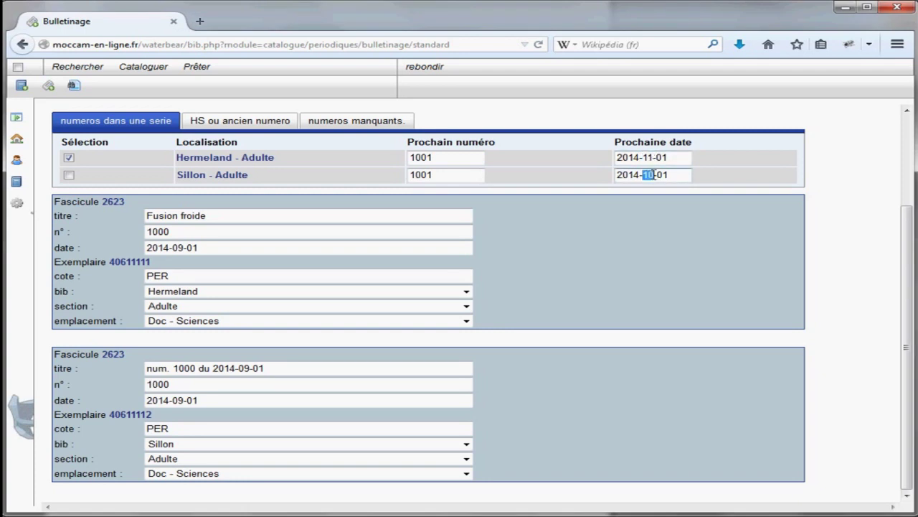
type("11")
Look up the periodical Sciences humaines by its first letters "sc", view its subscription, and return to Science et avenir.
scroll(393, 315, "up", 3)
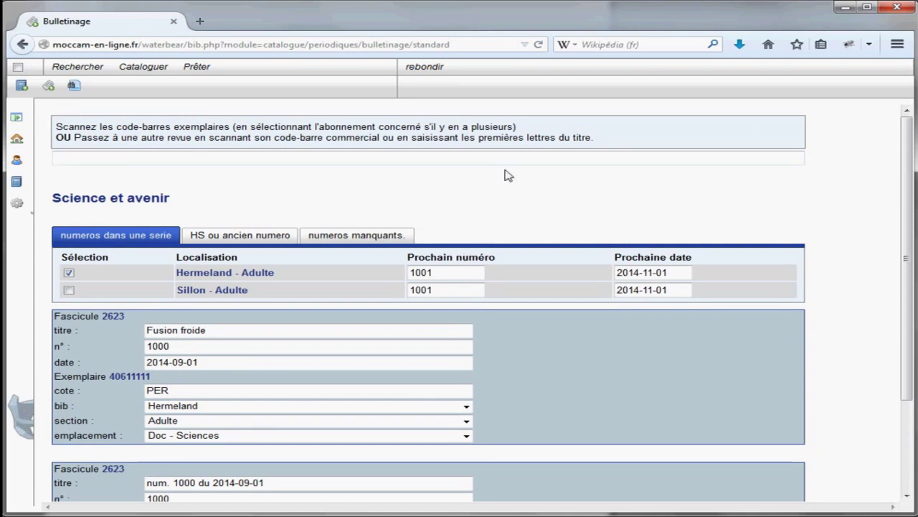
type("sc")
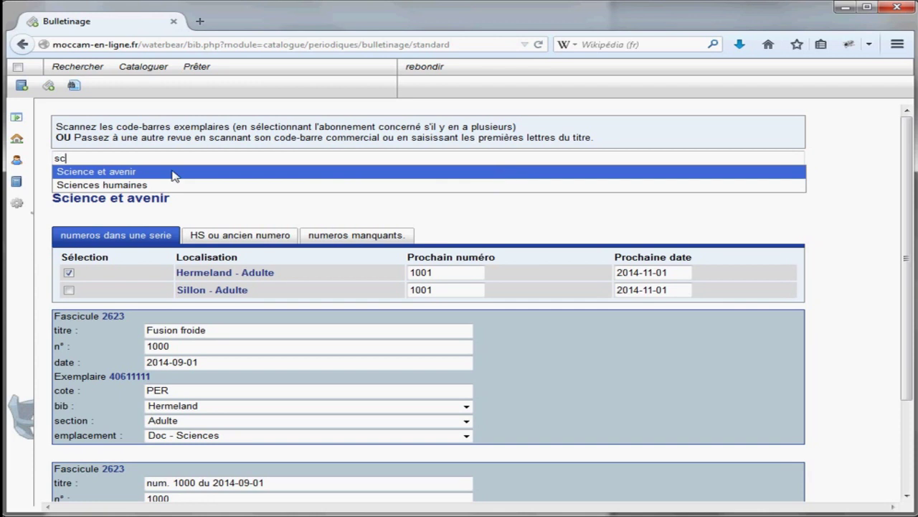
left_click(180, 188)
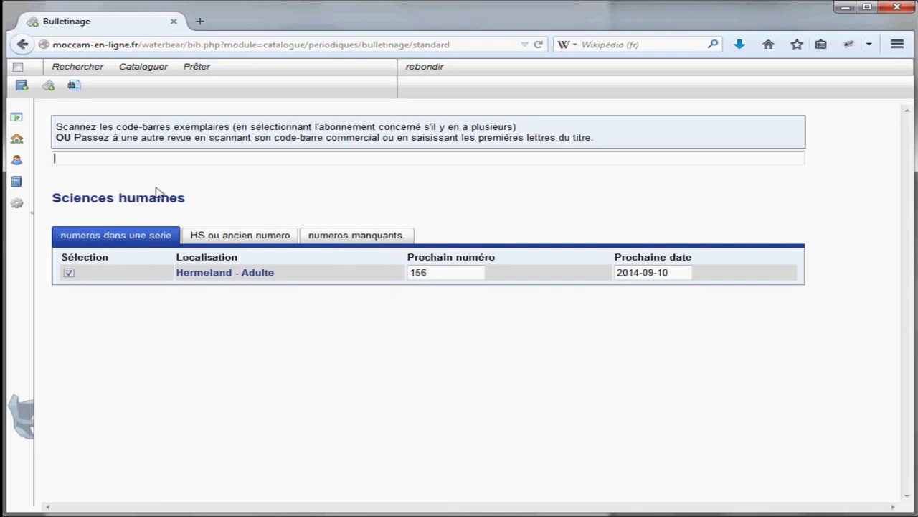
key("Return")
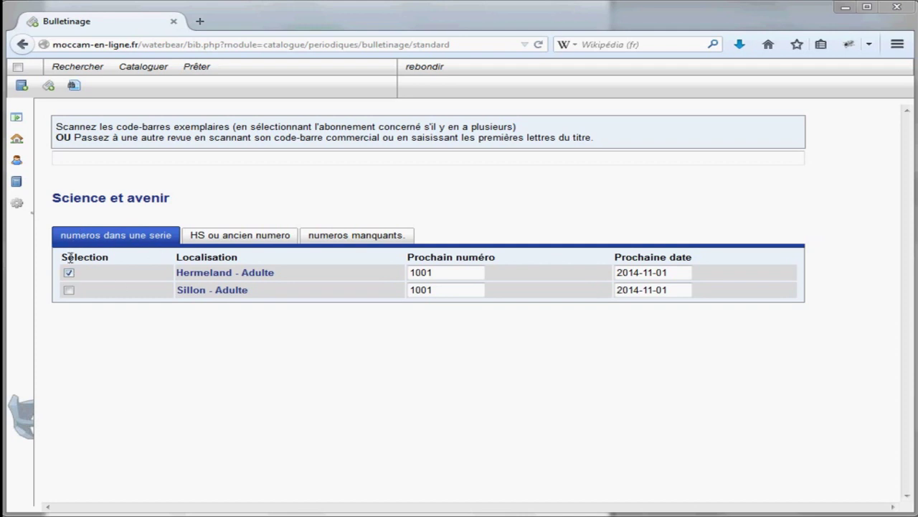
Examine the special or old issue, missing issue and series issue options for Science et avenir, including Hermeland's next issue number.
left_click(211, 238)
left_click(322, 240)
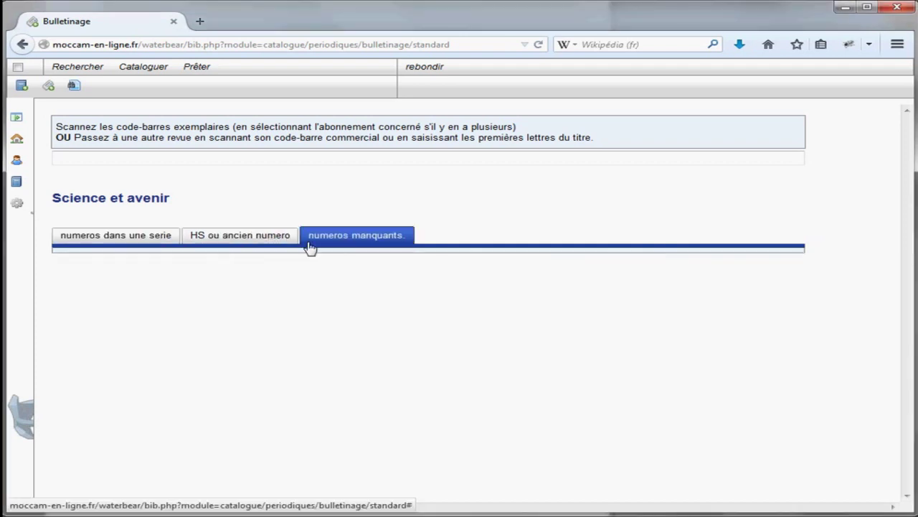
left_click(224, 238)
left_click(104, 244)
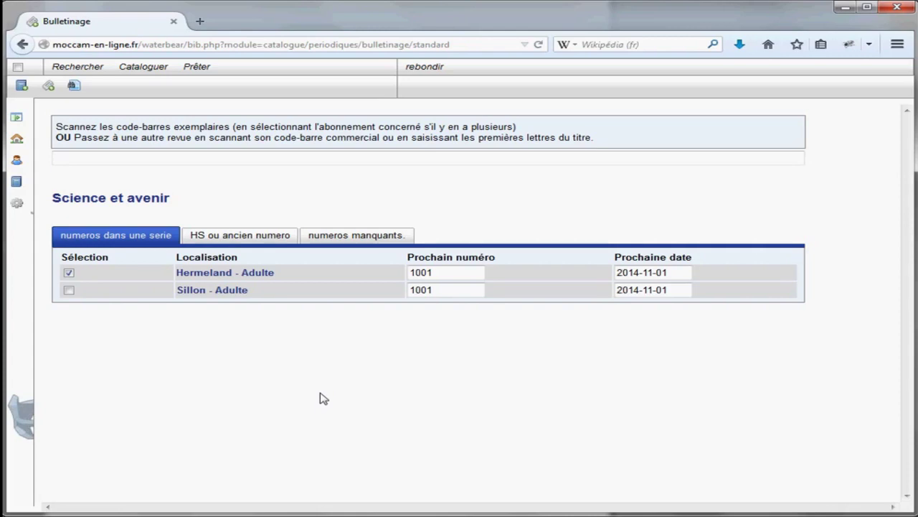
left_click(246, 240)
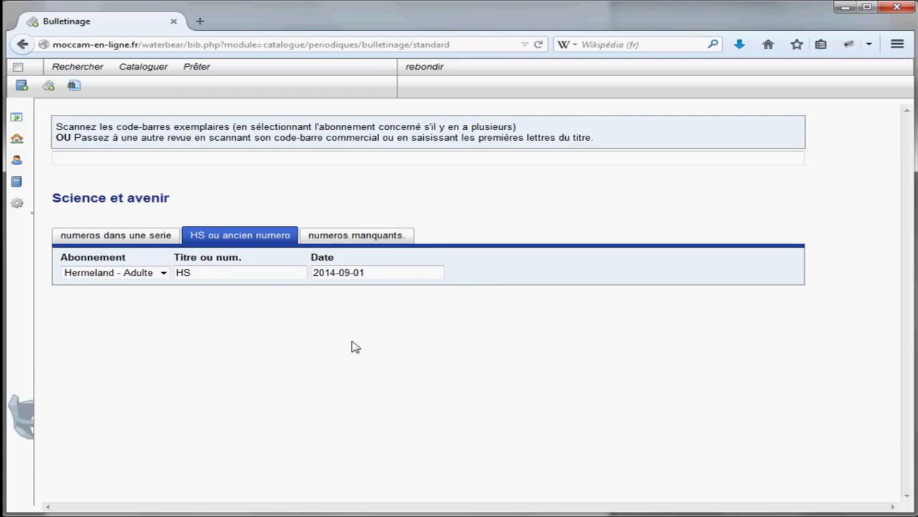
left_click(129, 239)
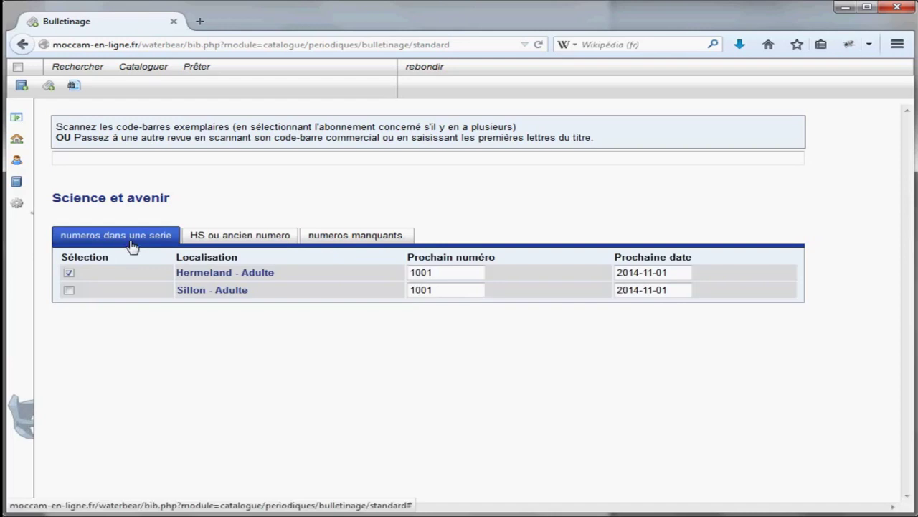
double_click(437, 273)
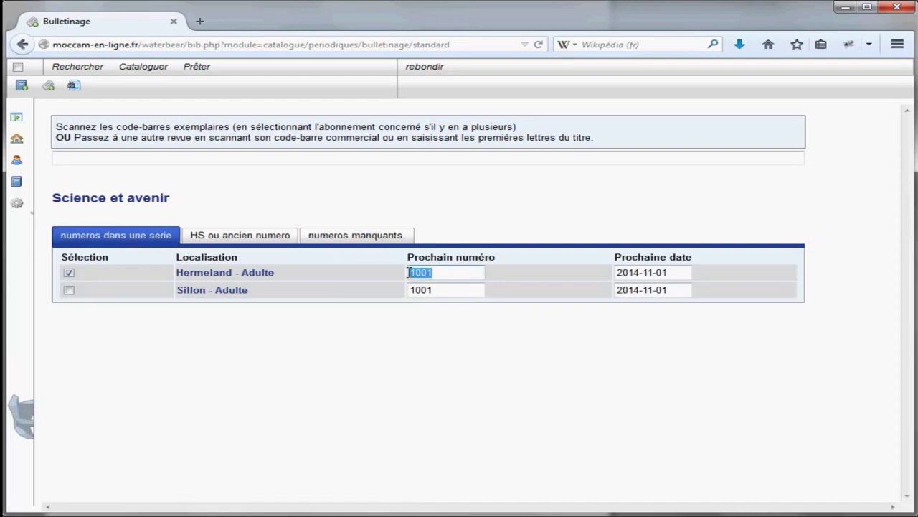
left_click(450, 271)
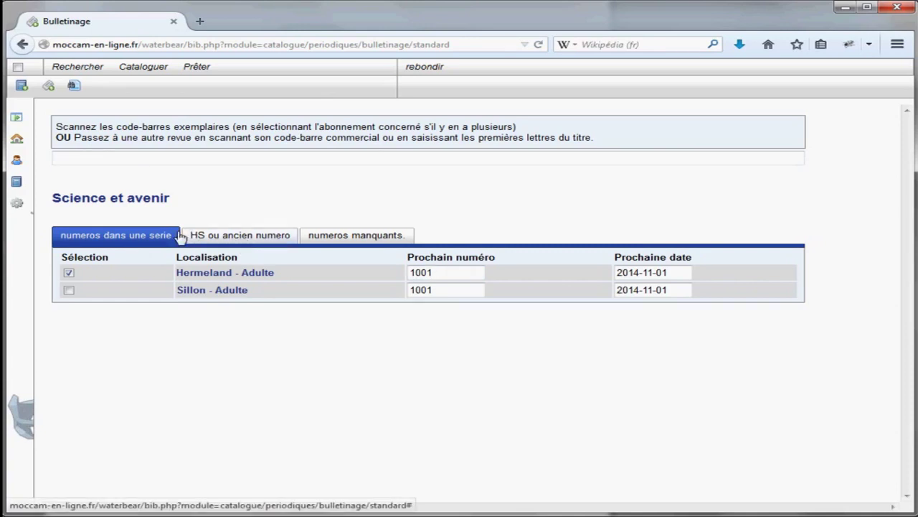
Receive the special issue "Hors série Archéologie" for the Hermeland - Adulte subscription, with copy barcode 40611113.
left_click(208, 242)
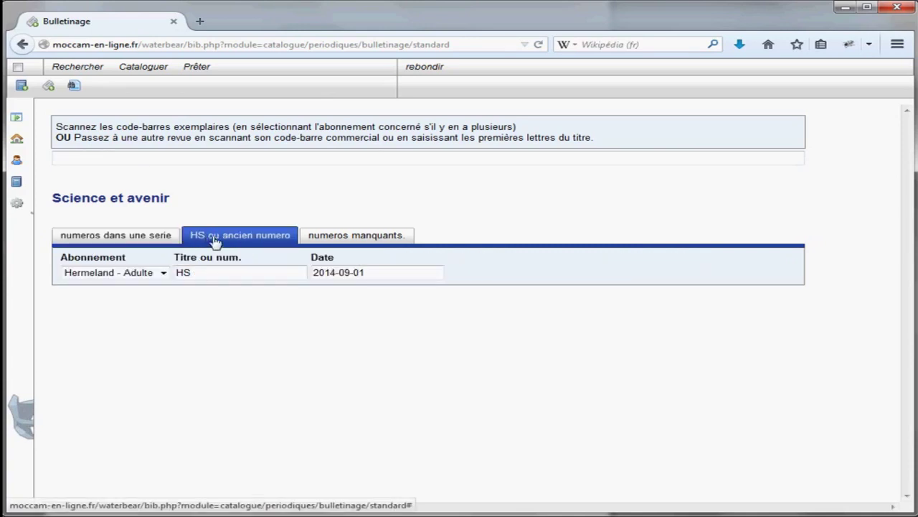
left_click(164, 272)
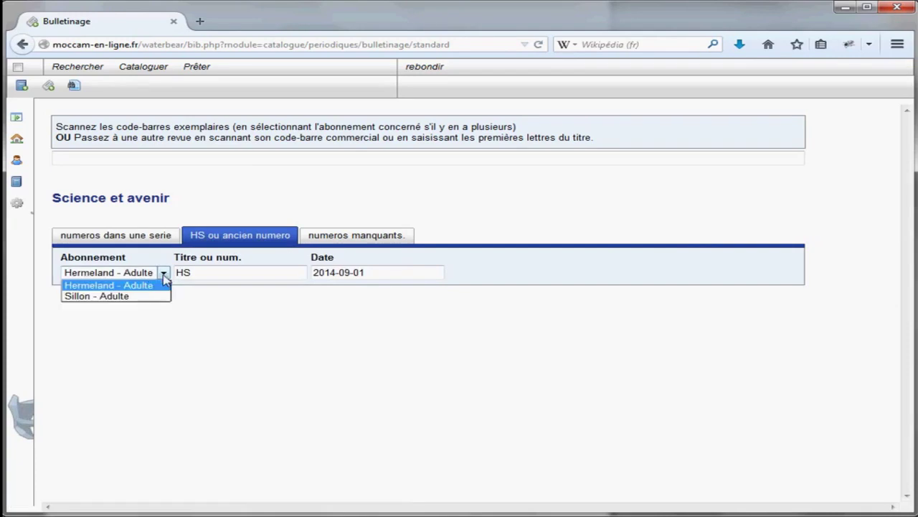
left_click(97, 287)
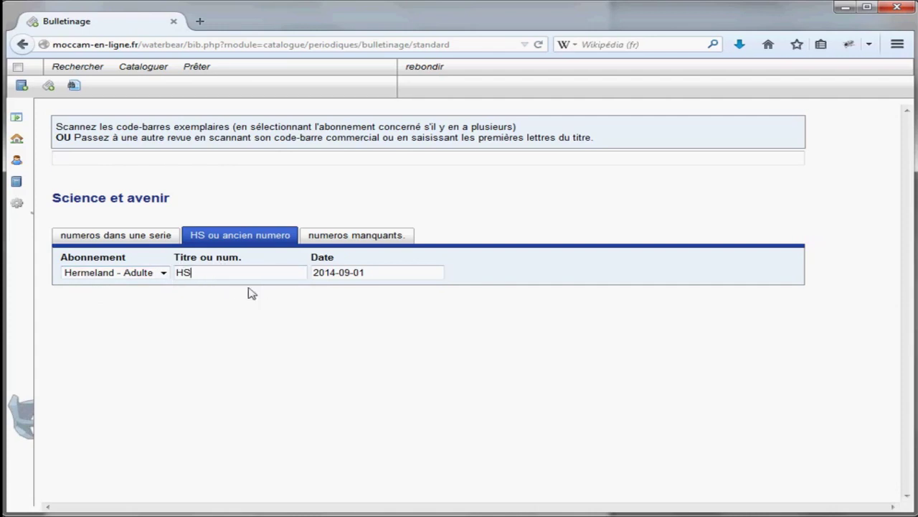
left_click_drag(205, 272, 143, 271)
type("Hors série")
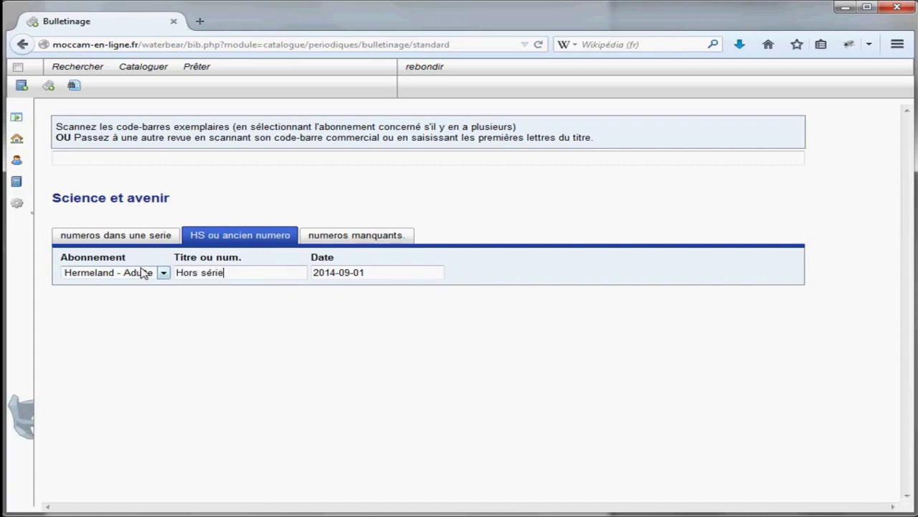
type(" Archéologie")
key("Tab")
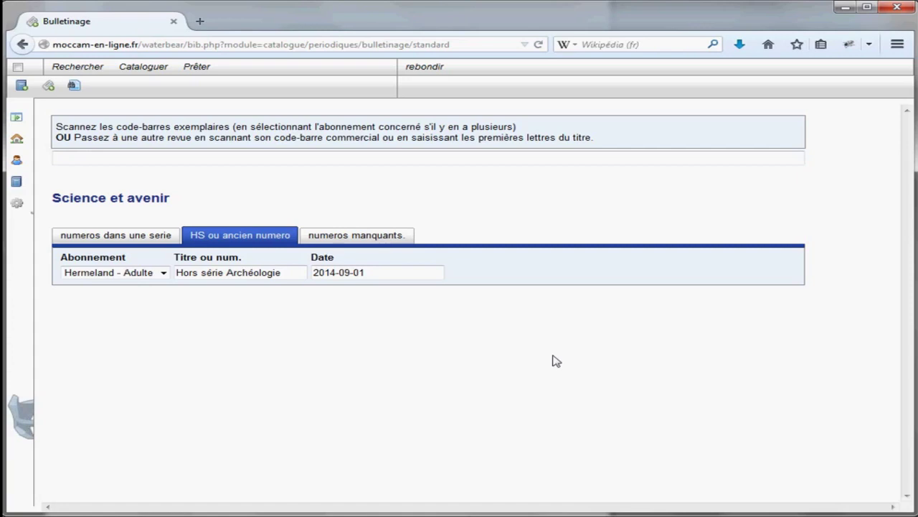
type("40611113")
key("Return")
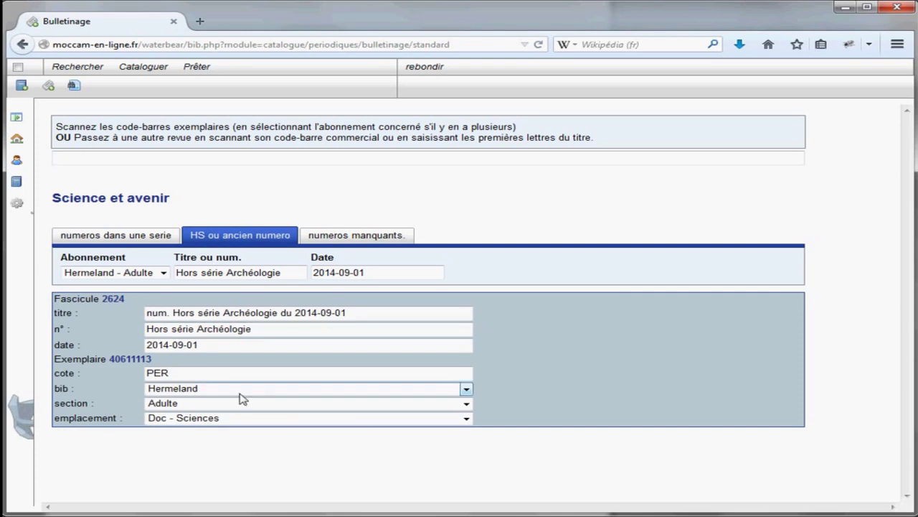
Check the next issue numbers in the series, look at the periodicals structure diagram, and return to the browser.
left_click(131, 235)
double_click(435, 272)
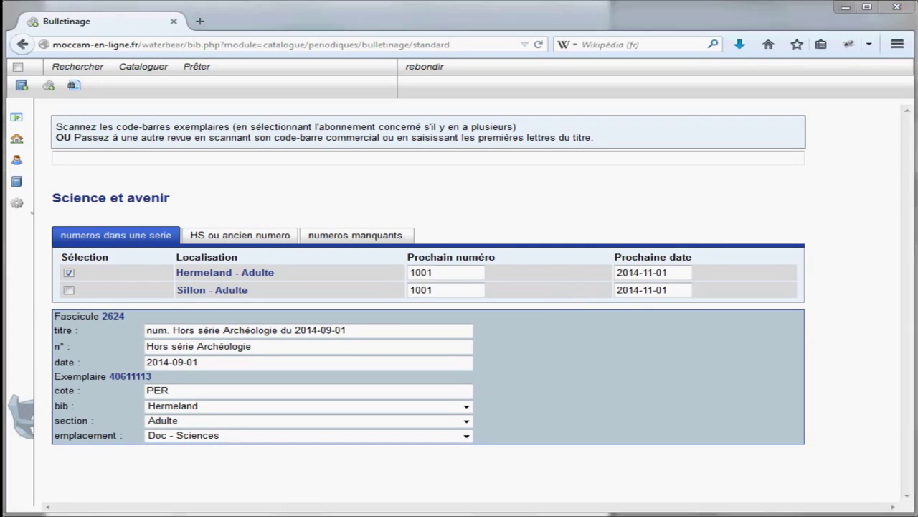
left_click(845, 6)
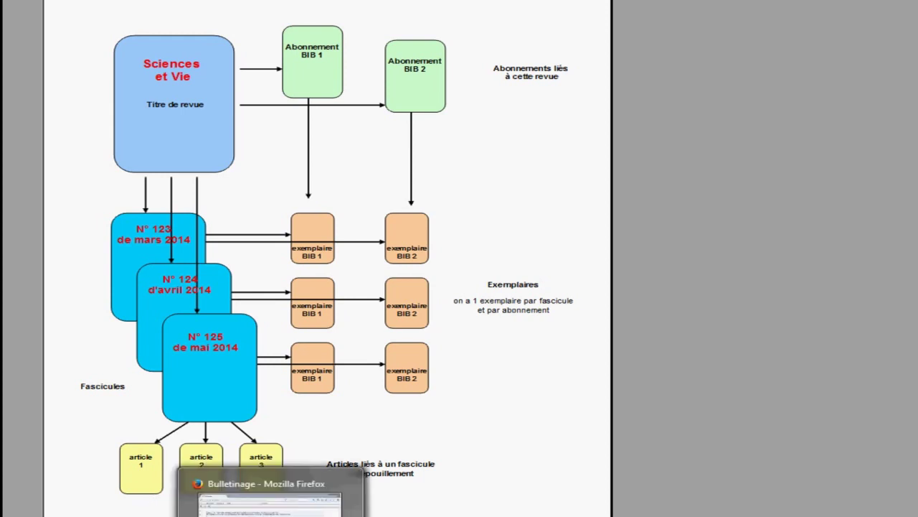
left_click(272, 495)
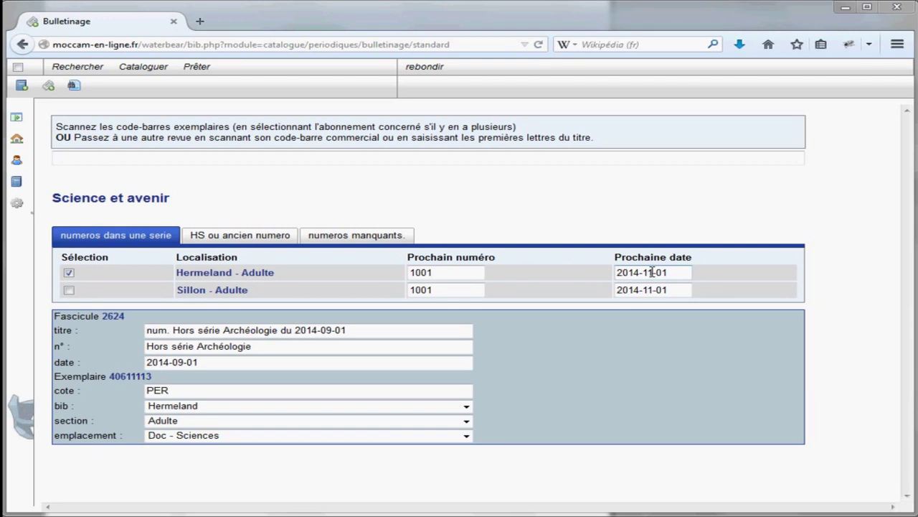
Open the special issue's catalogue record and add a 464 - Morceau field to its article listing (Dépouillement).
left_click(112, 316)
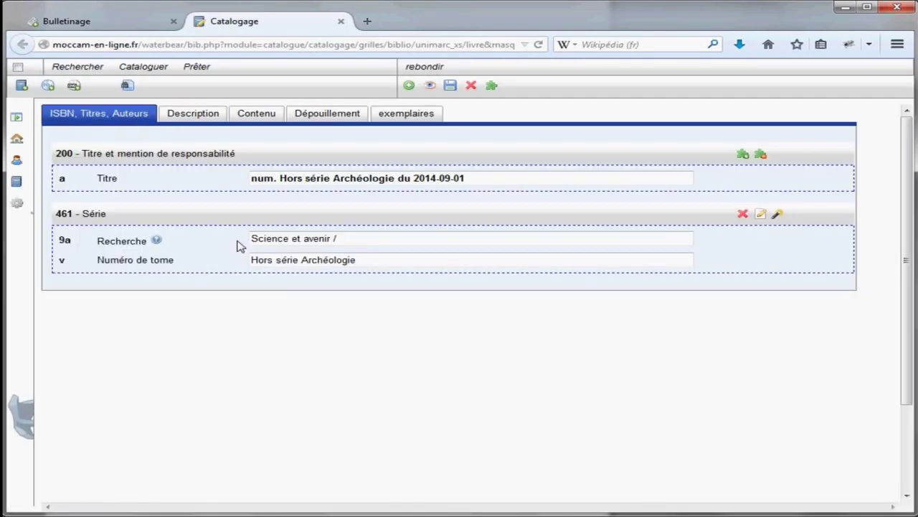
left_click(337, 114)
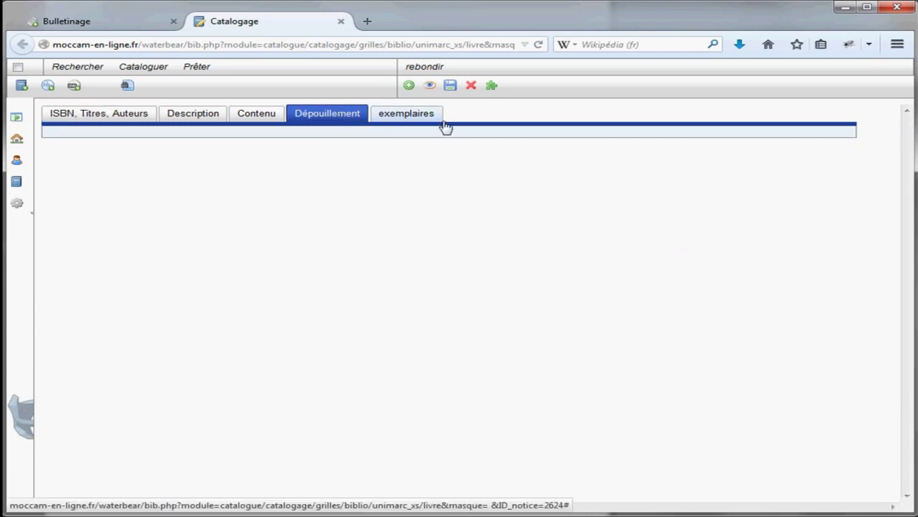
left_click(409, 85)
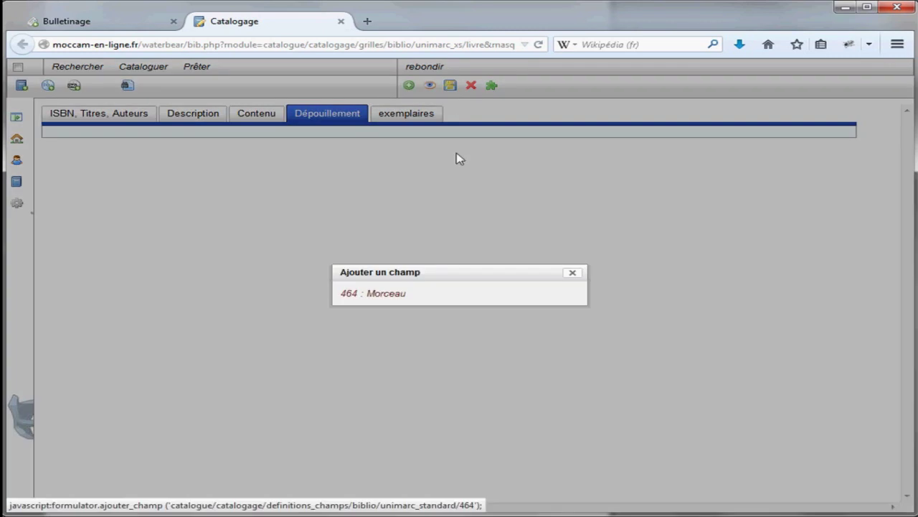
left_click(387, 294)
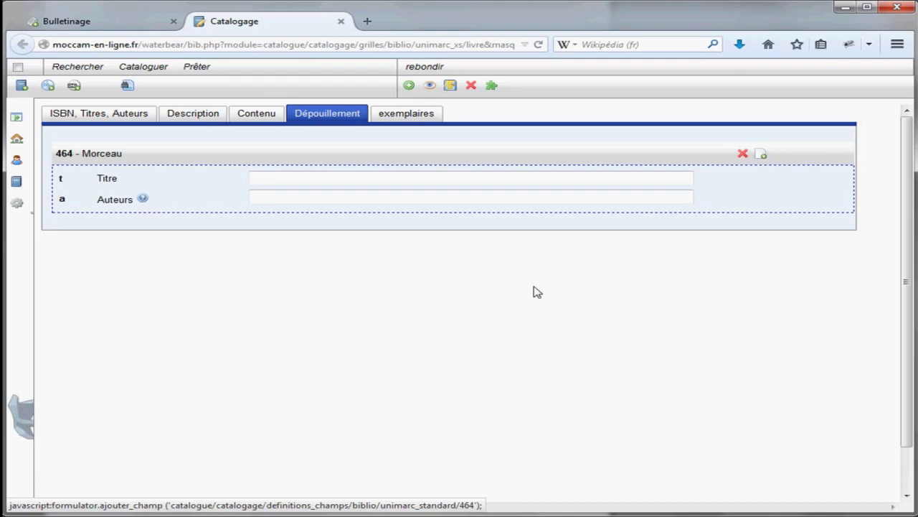
left_click(333, 181)
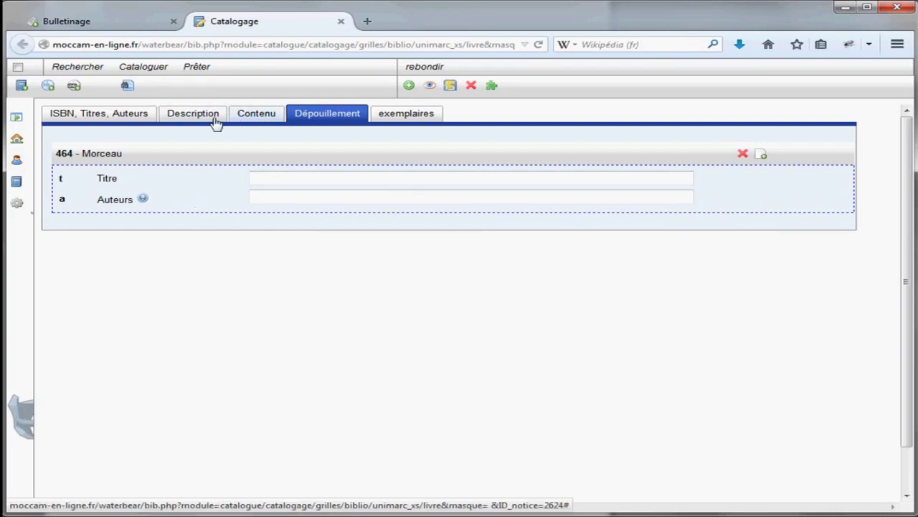
Add an empty 611 - Sujet field to the content section of the special issue's record.
left_click(258, 113)
left_click(409, 86)
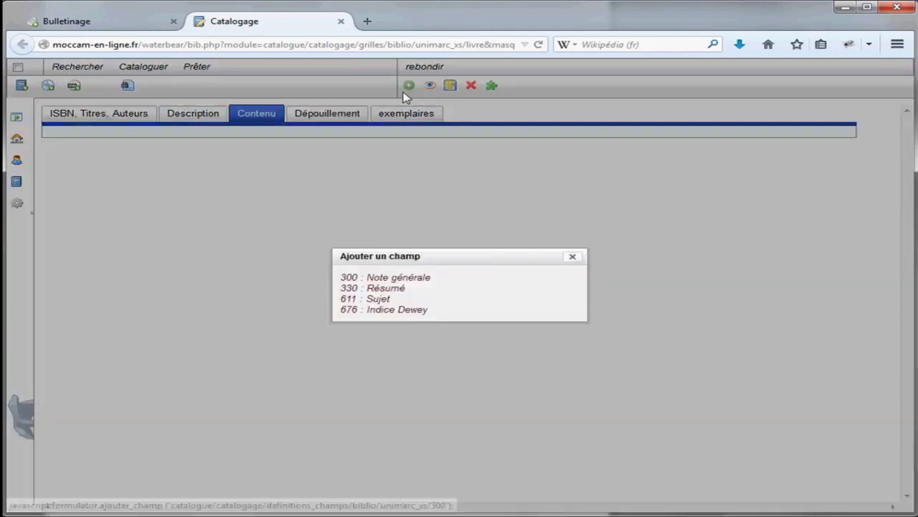
left_click(375, 299)
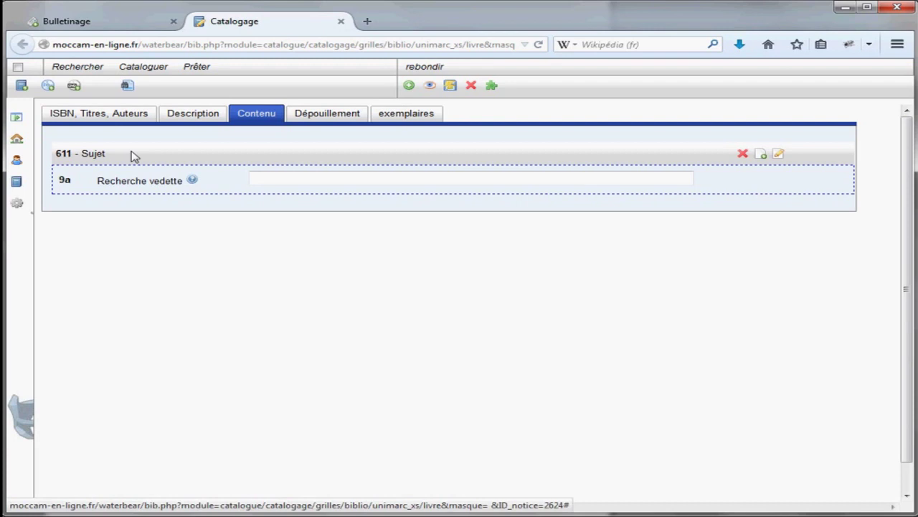
Enter the article title "Les indo-européens" and its author in the Morceau field, save the record, and bring up the diagram.
left_click(328, 114)
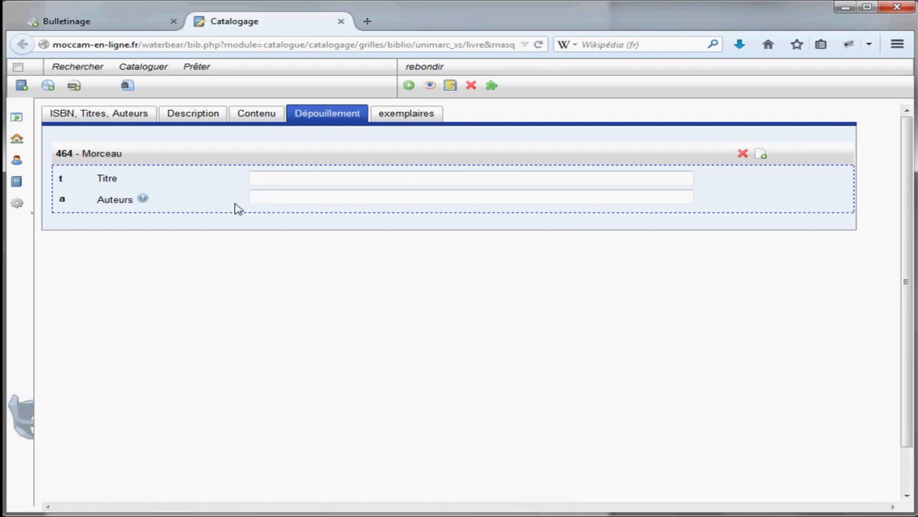
left_click(271, 176)
type("Les indo-européens")
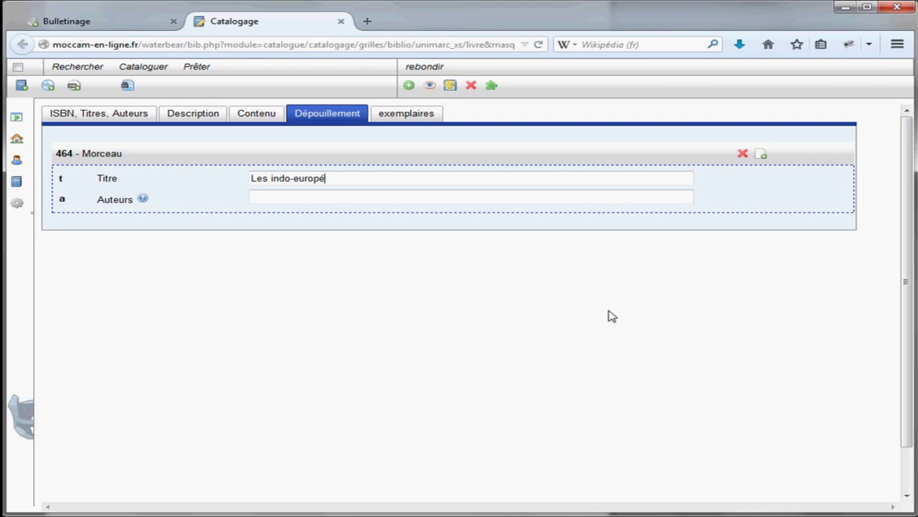
left_click(285, 201)
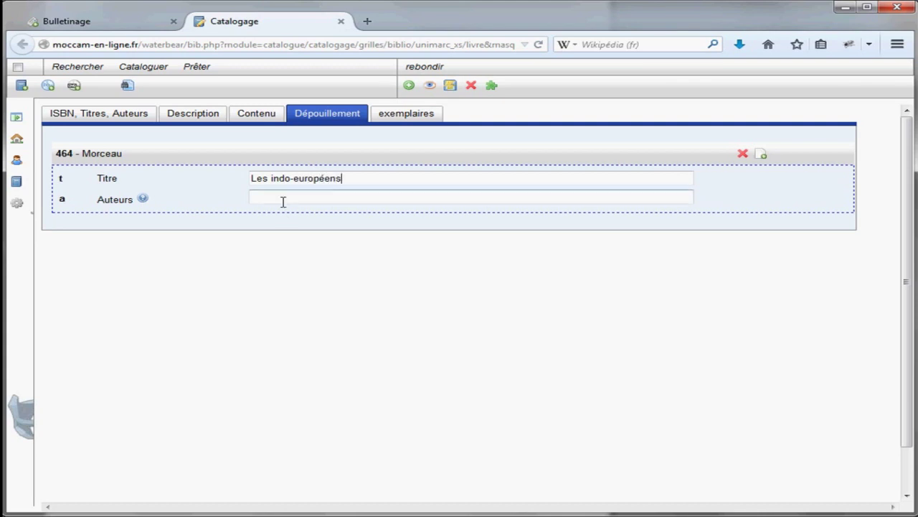
type("Toto, Trutu")
left_click(450, 85)
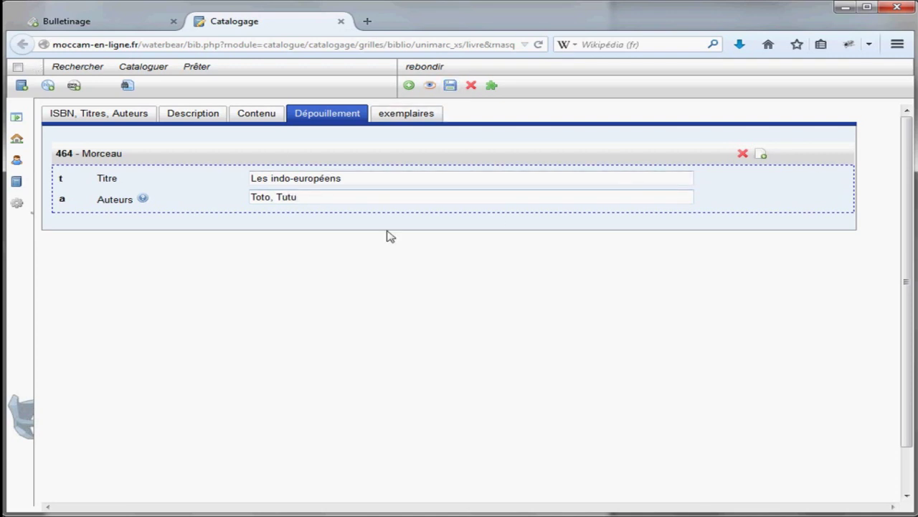
left_click(887, 9)
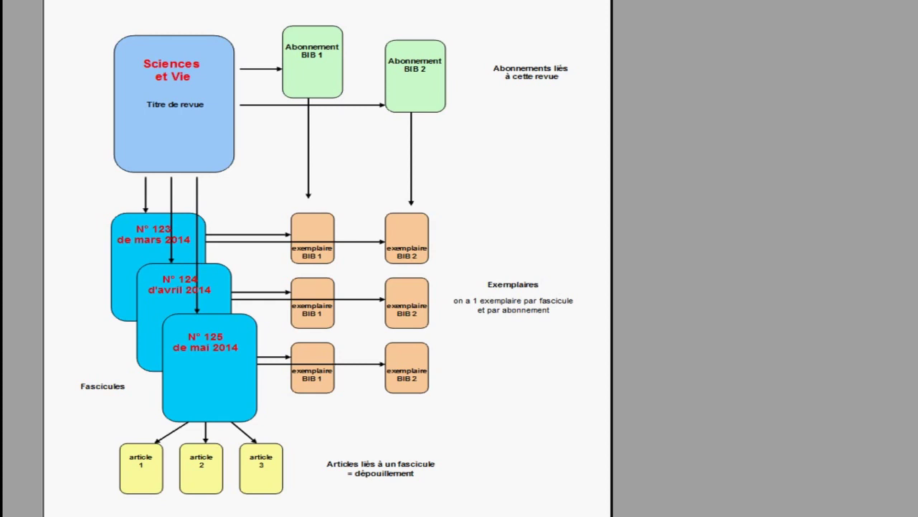
Return to the browser, close the special issue's catalogue record, and list all issues of the Science et avenir periodical.
left_click(361, 495)
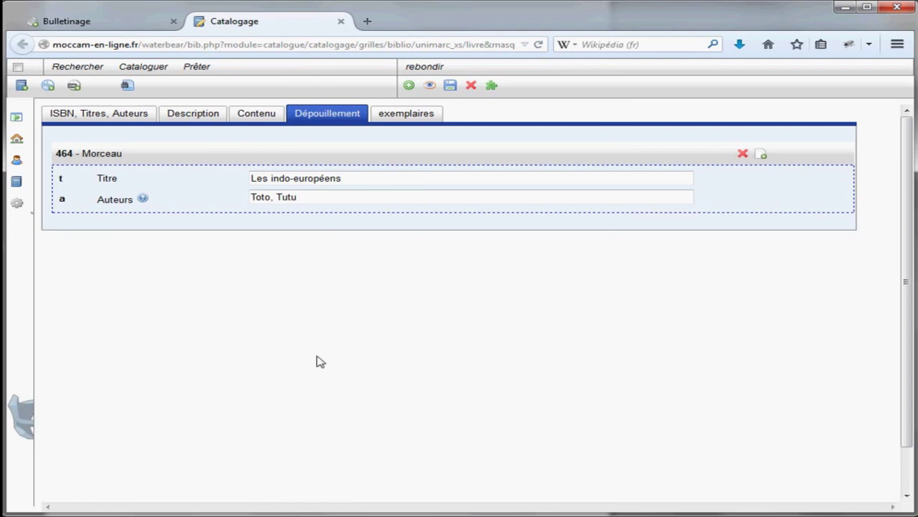
key("ctrl+w")
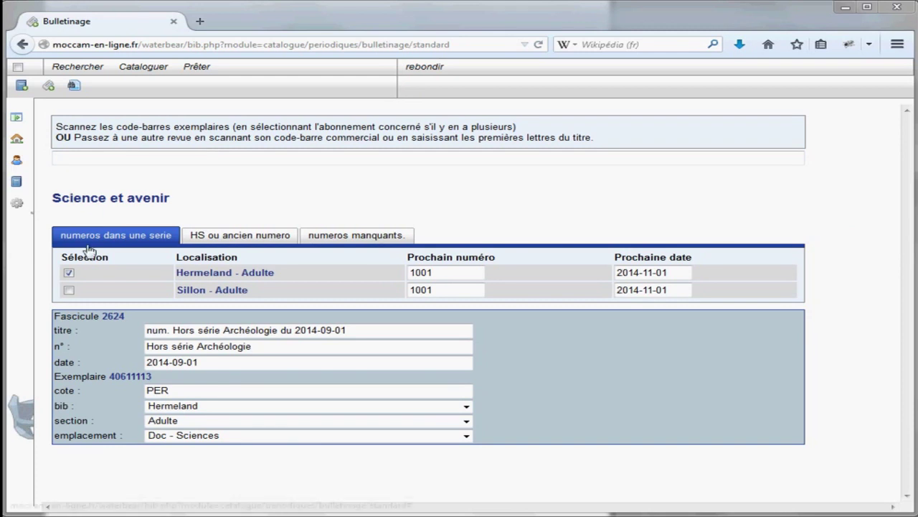
left_click(423, 68)
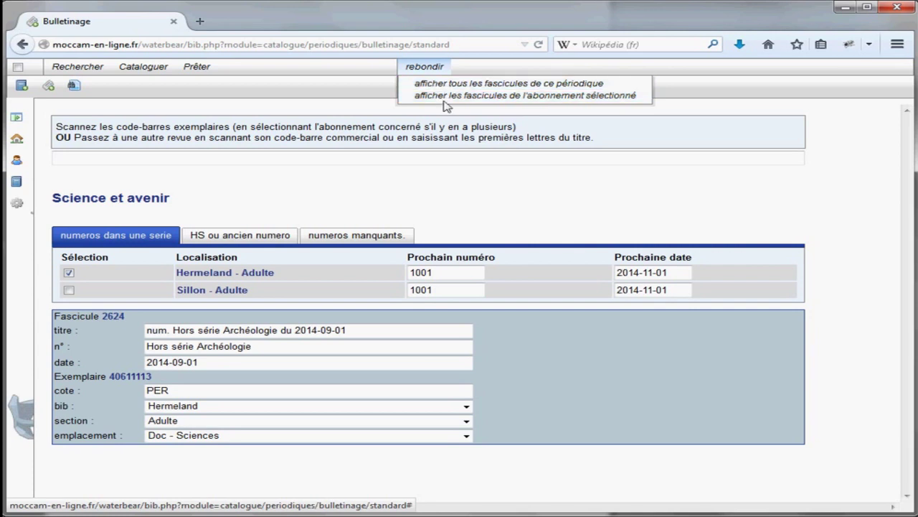
left_click(443, 85)
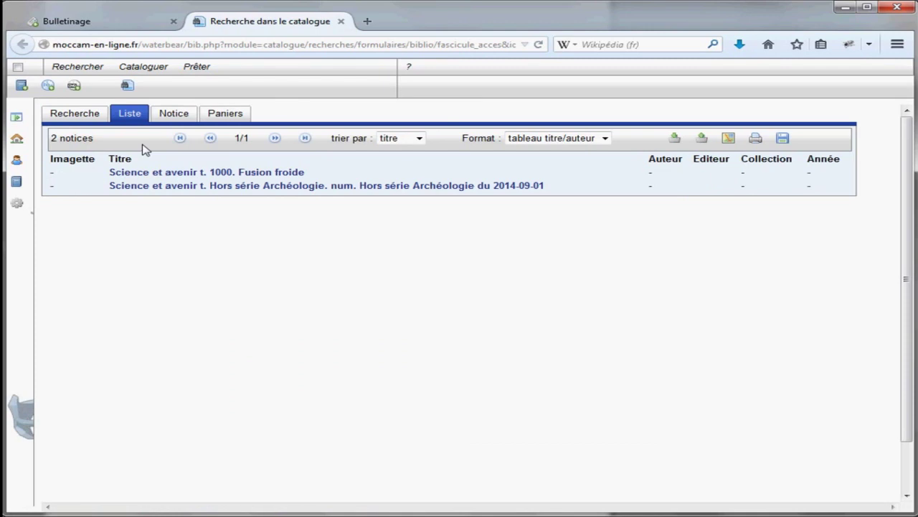
Review the search criteria behind the issue list and the additional criteria available, and return to the list of issues.
left_click(74, 115)
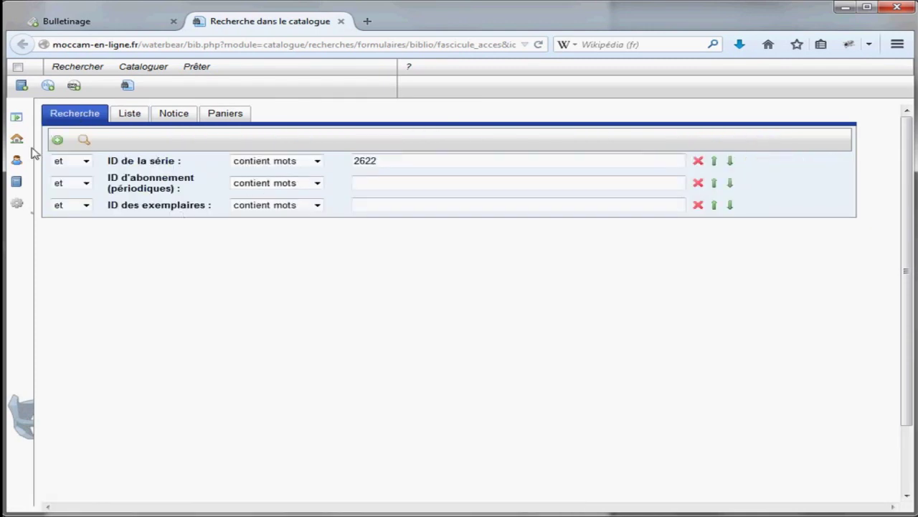
left_click(57, 140)
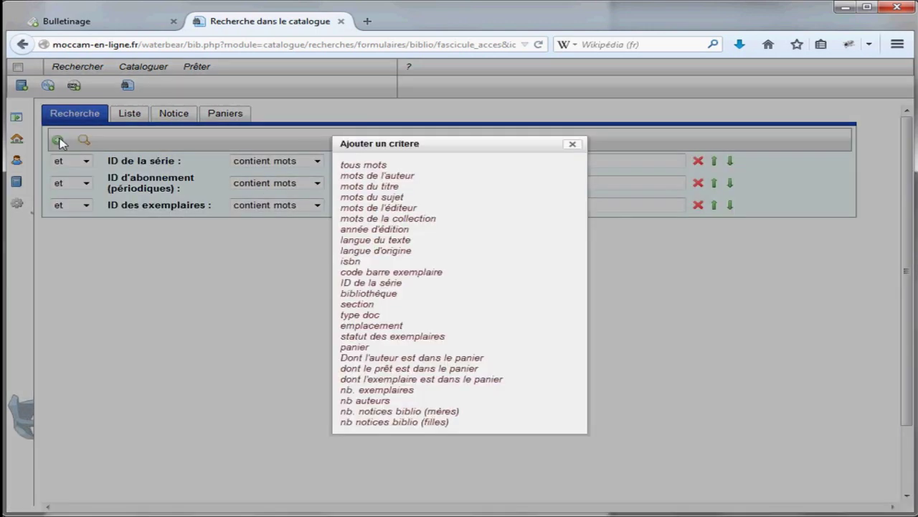
left_click(574, 145)
left_click(128, 117)
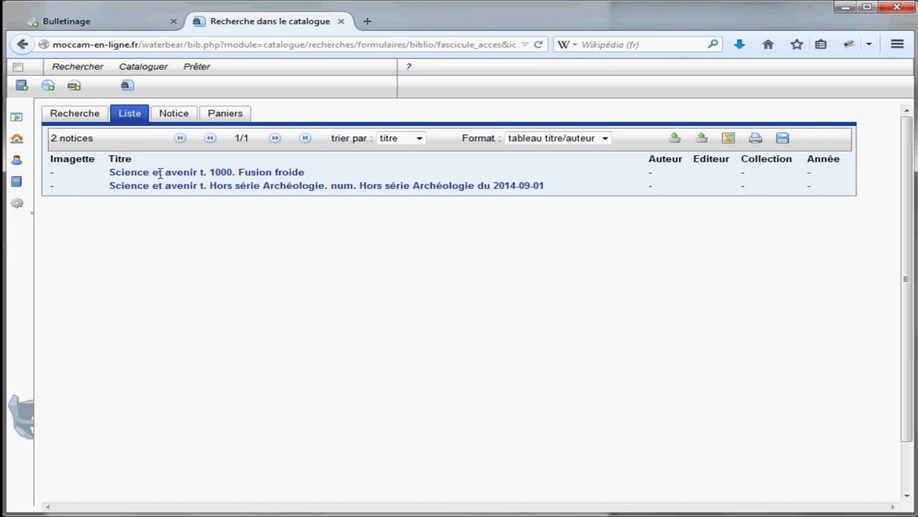
View the records of issue 1000 "Fusion froide" and the Hors série Archéologie issue, and close the search results.
left_click(201, 175)
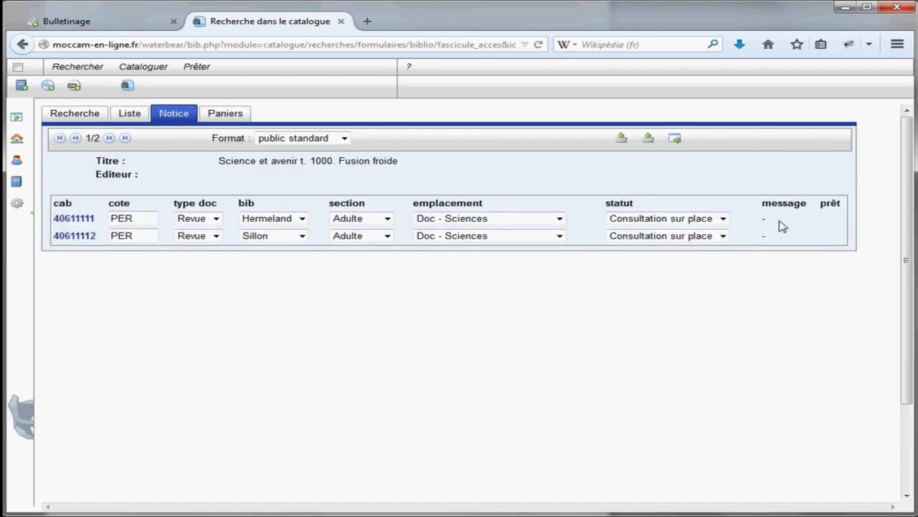
left_click(130, 117)
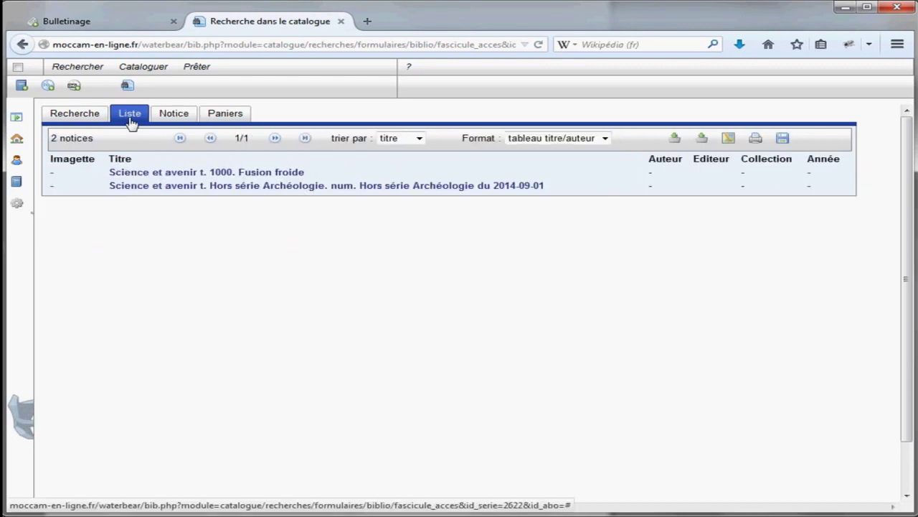
left_click(142, 186)
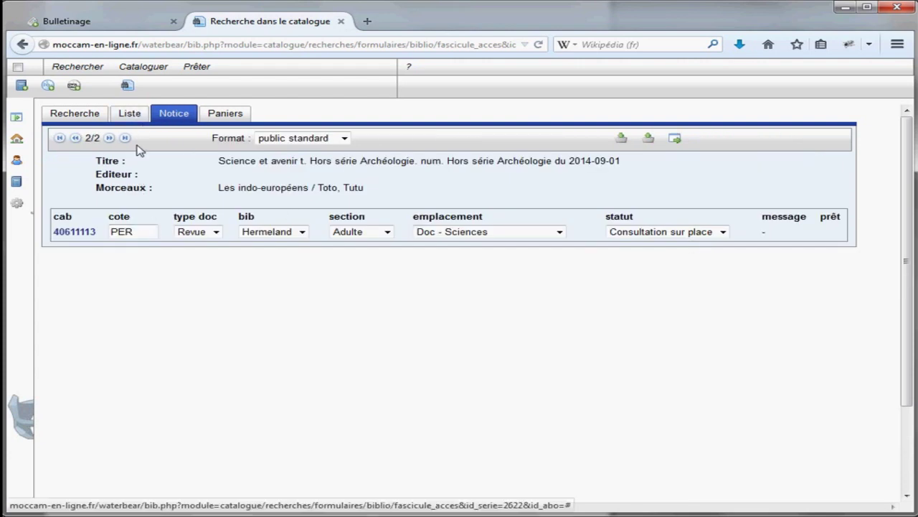
left_click(342, 21)
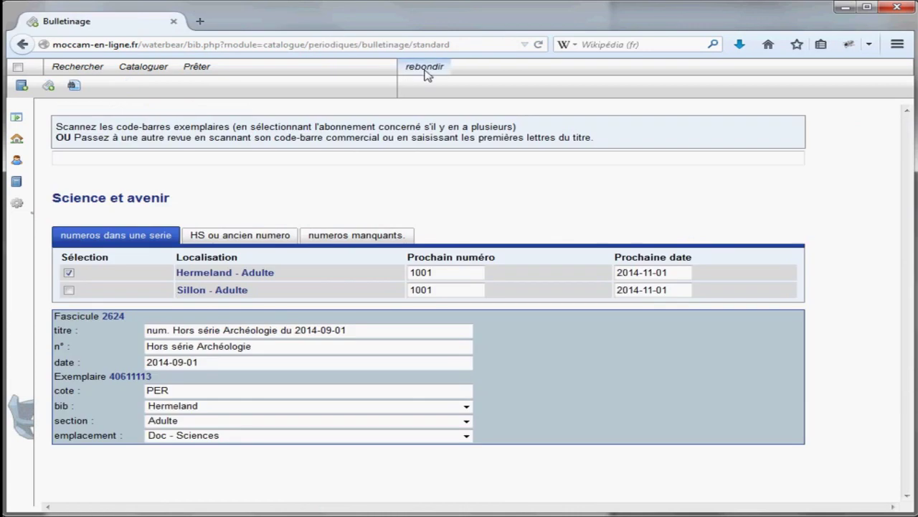
Select the Sillon - Adulte subscription, list only its issues, view the record of issue 1000, and close the results.
left_click(69, 290)
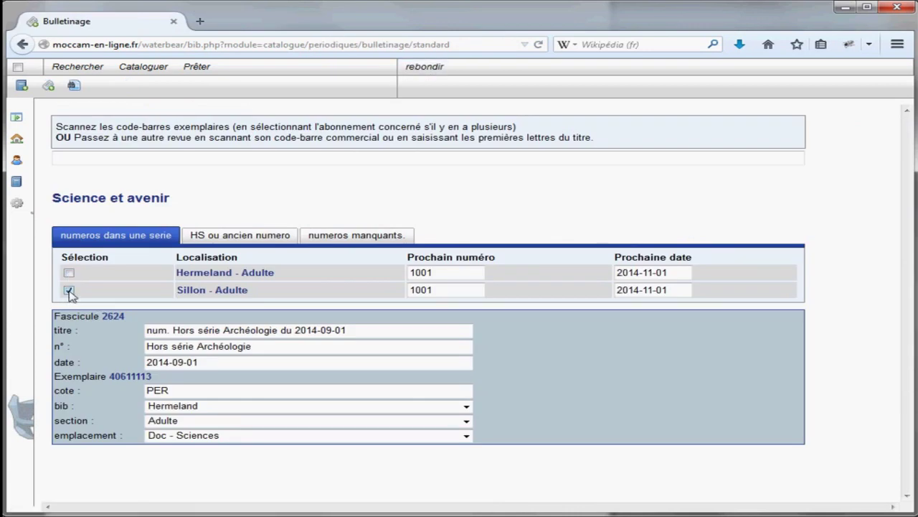
left_click(422, 67)
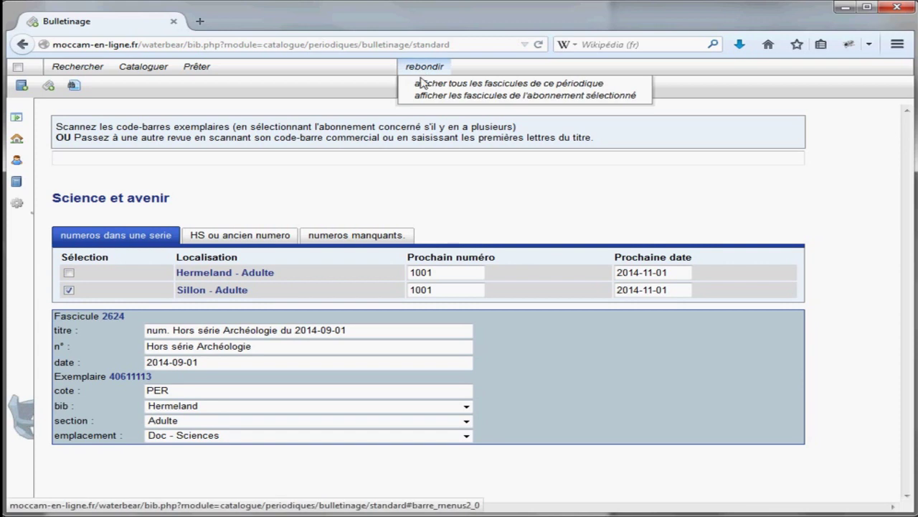
left_click(430, 97)
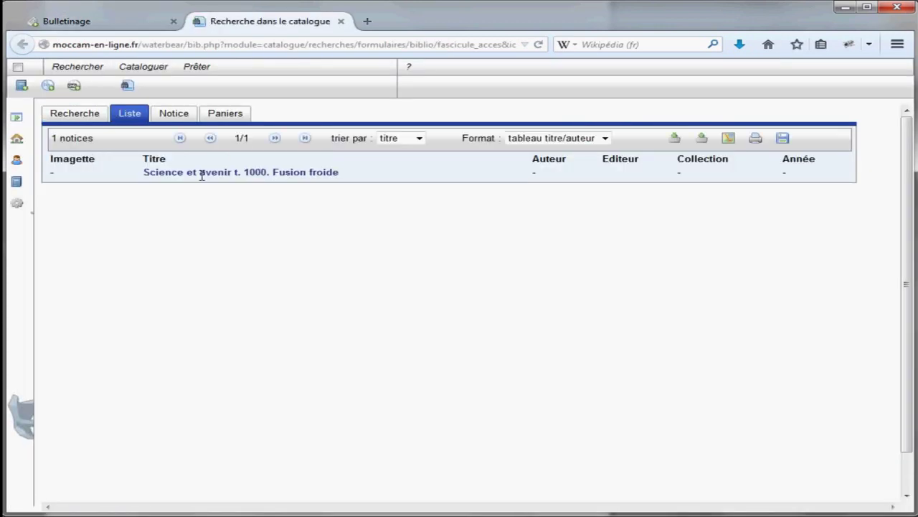
left_click(202, 173)
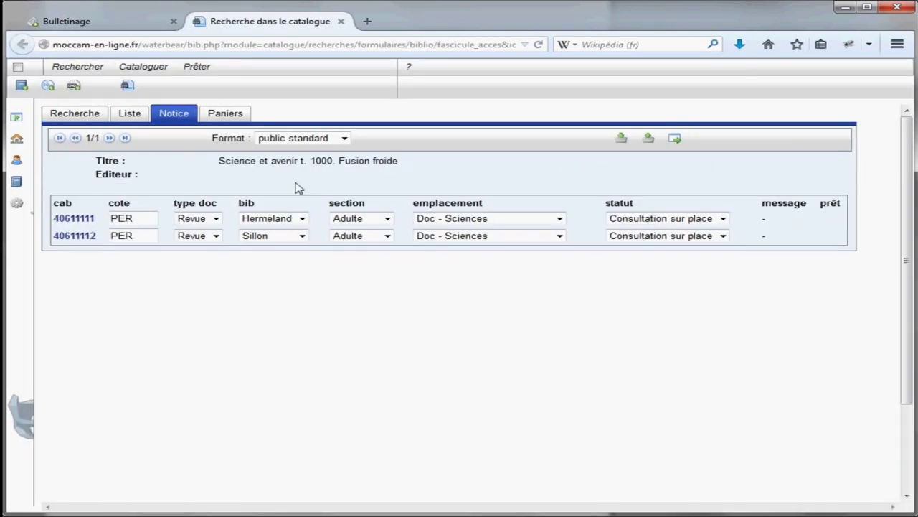
left_click(342, 22)
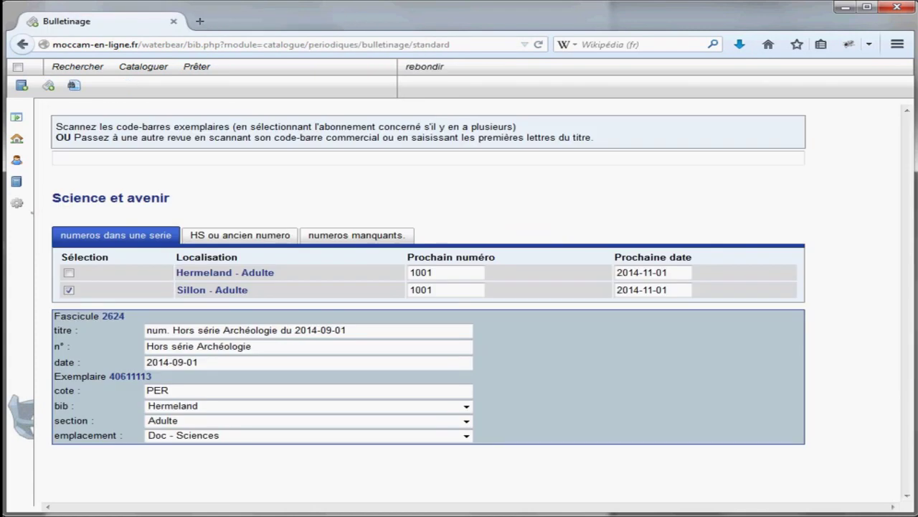
Open the Science et avenir periodical record, list its child records (notices filles), and close that list.
left_click(82, 198)
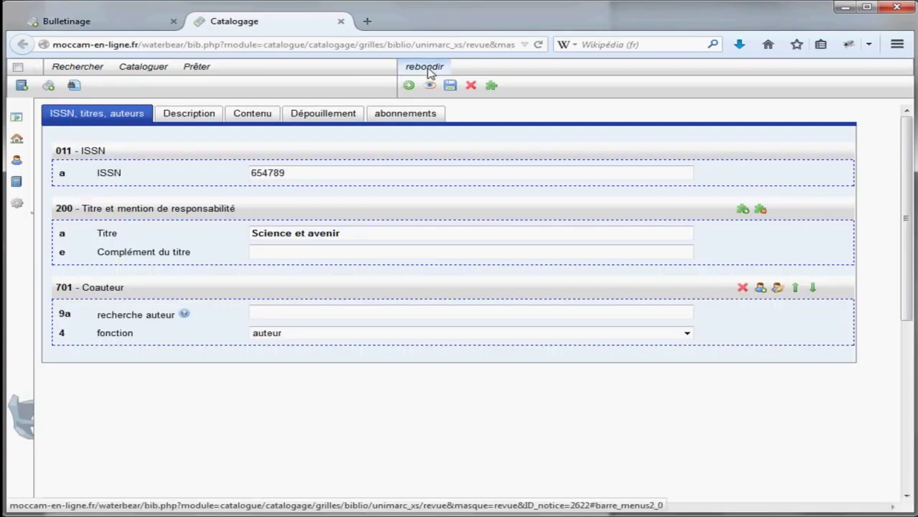
left_click(429, 73)
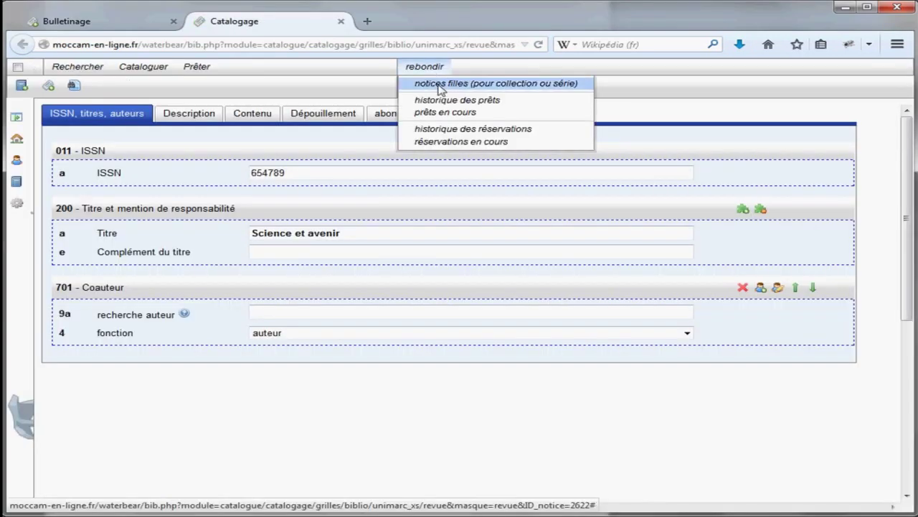
left_click(440, 84)
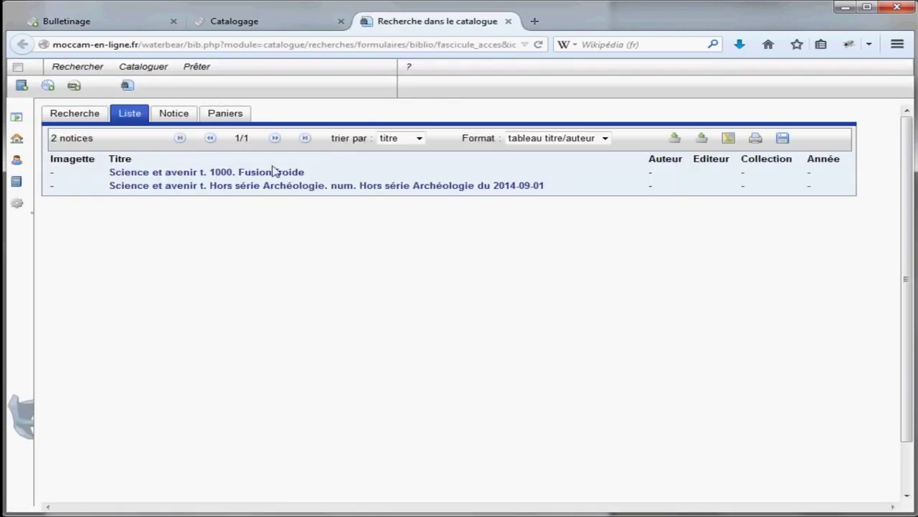
left_click(508, 21)
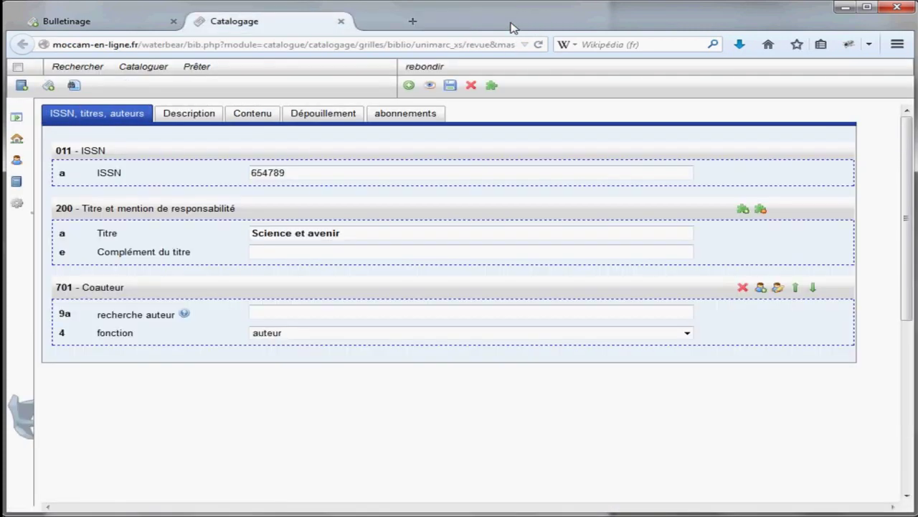
Open the periodical's first subscription, list its linked issues, and close the list, the subscription without saving, and the periodical record.
left_click(419, 117)
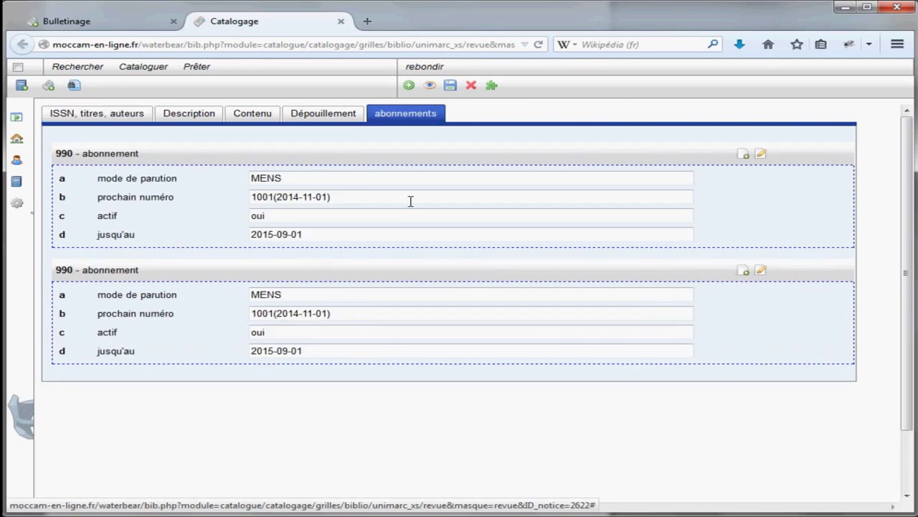
left_click(761, 155)
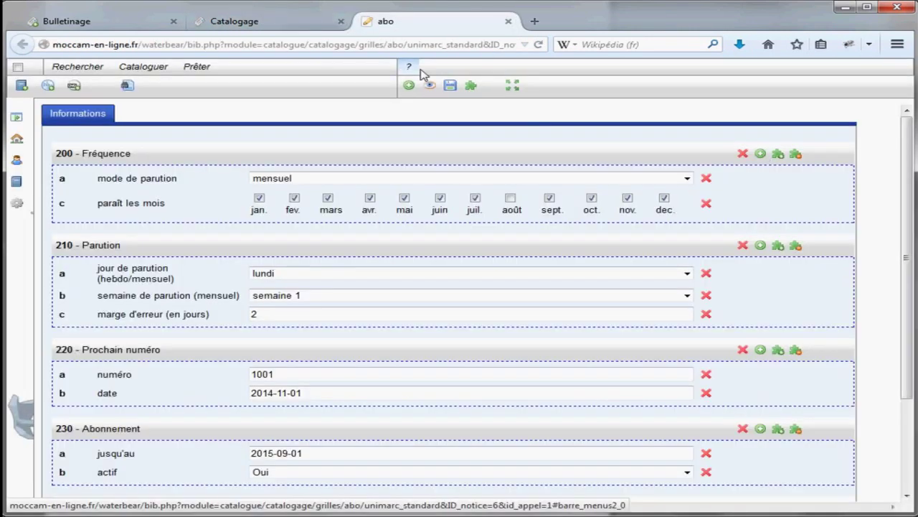
left_click(512, 86)
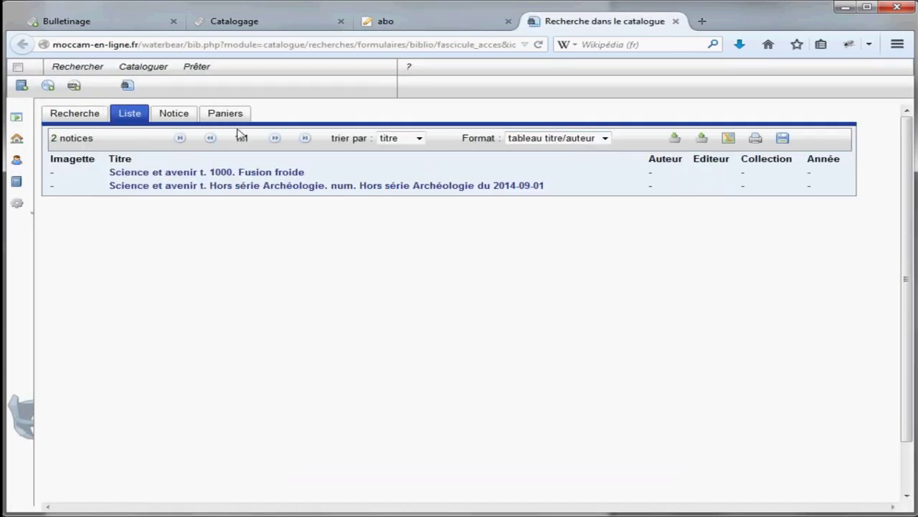
left_click(676, 21)
left_click(506, 22)
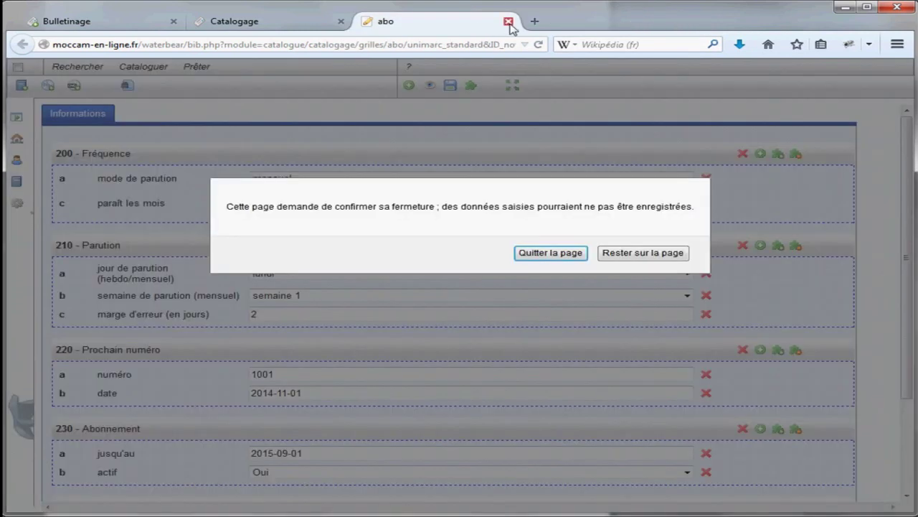
left_click(550, 253)
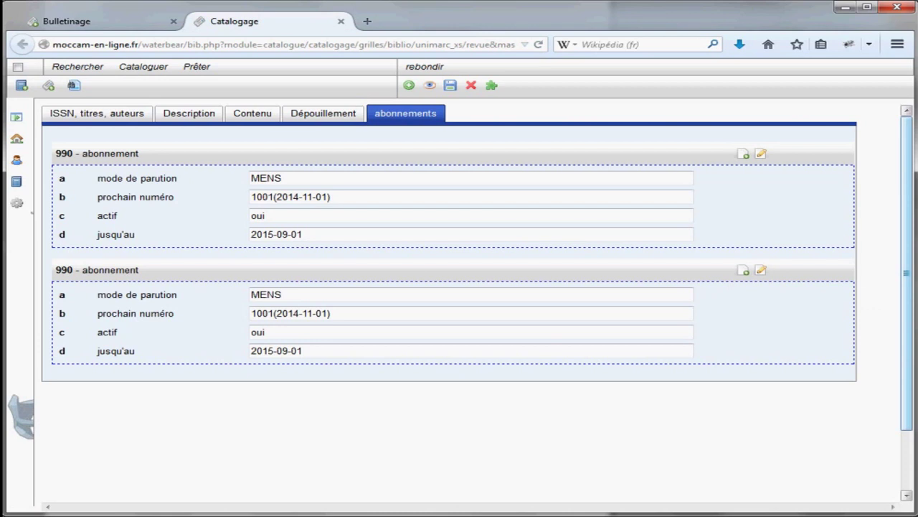
key("ctrl+w")
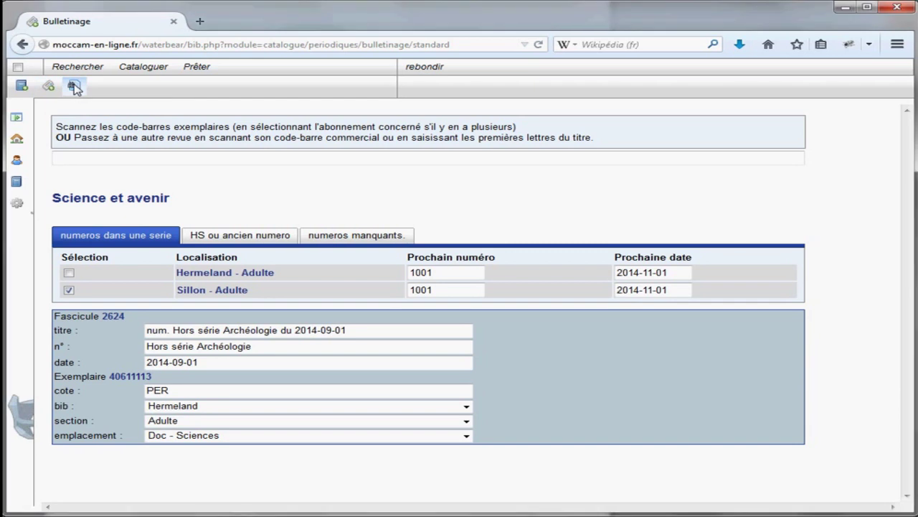
Search for all periodicals without criteria, view the Science et avenir record, and try opening it for cataloguing before closing the form.
left_click(75, 86)
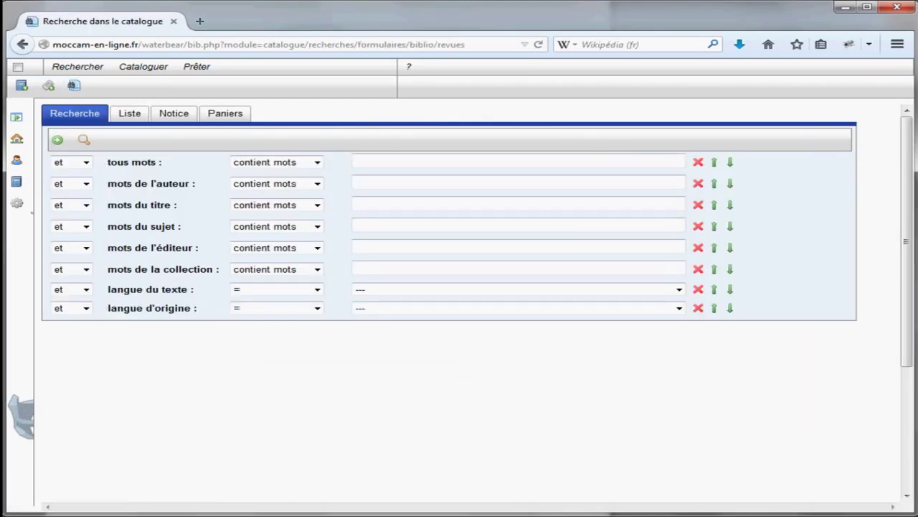
left_click(84, 139)
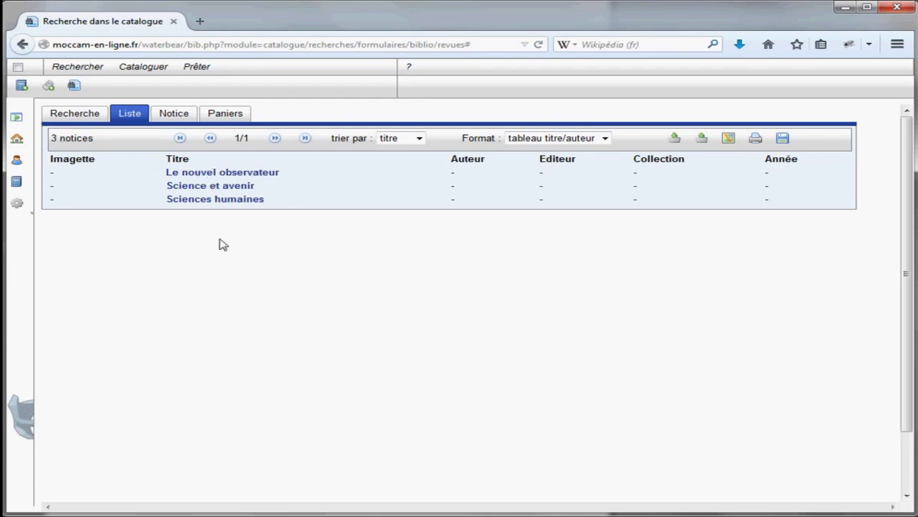
left_click(194, 185)
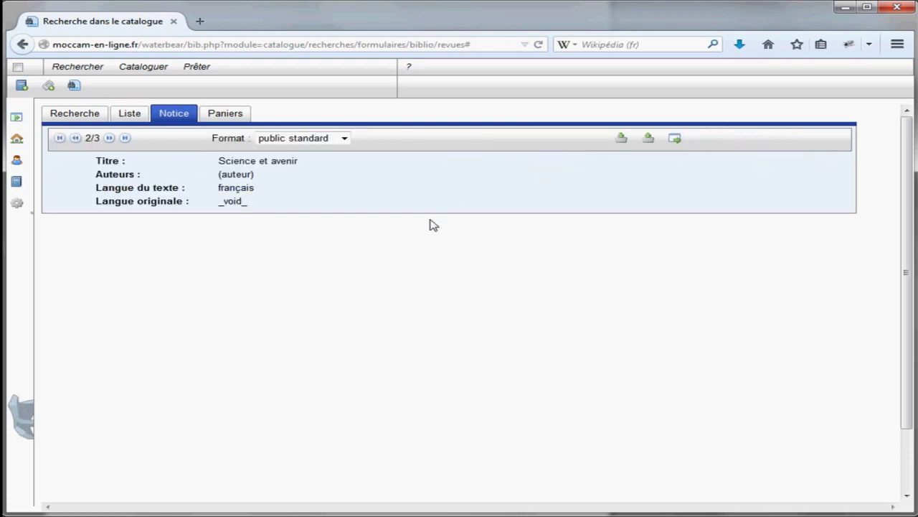
left_click(675, 139)
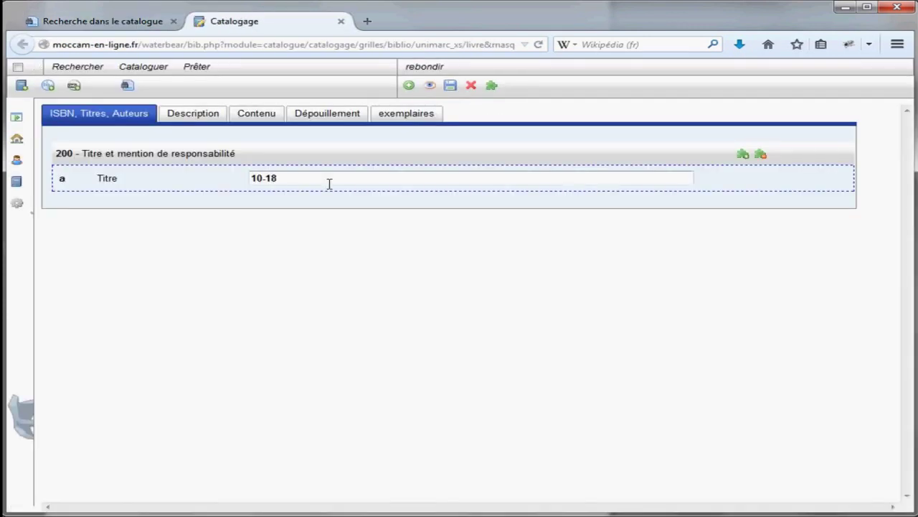
key("ctrl+w")
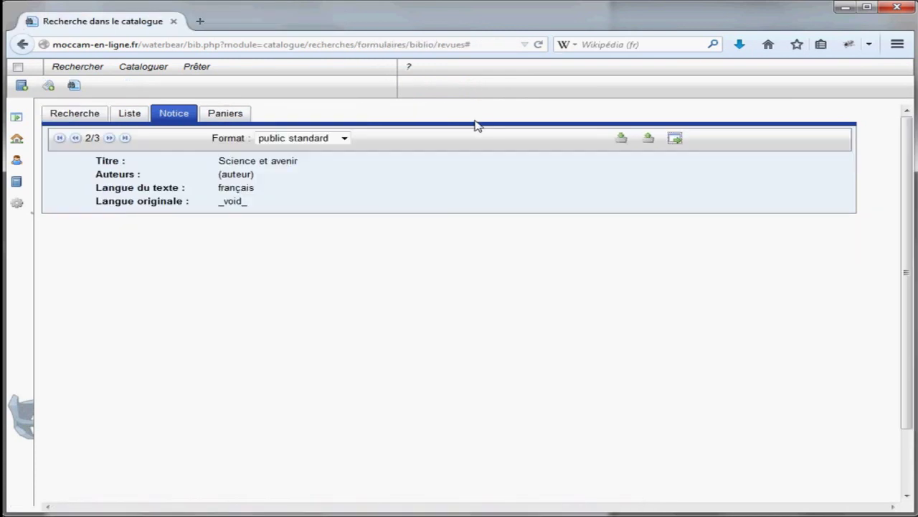